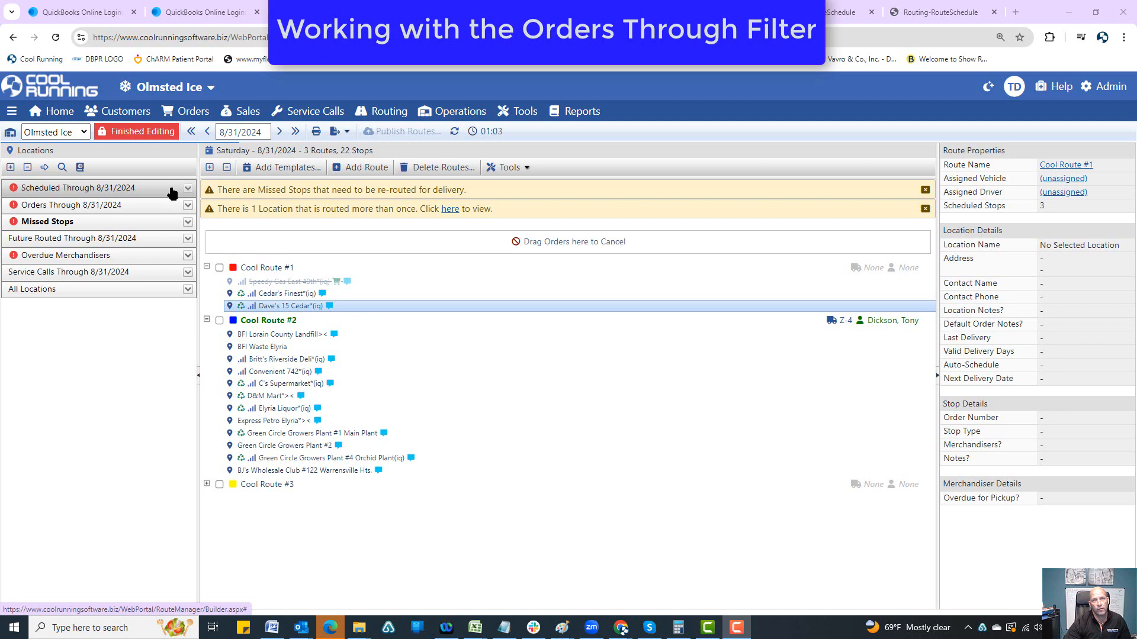
pyautogui.moveTo(450, 121)
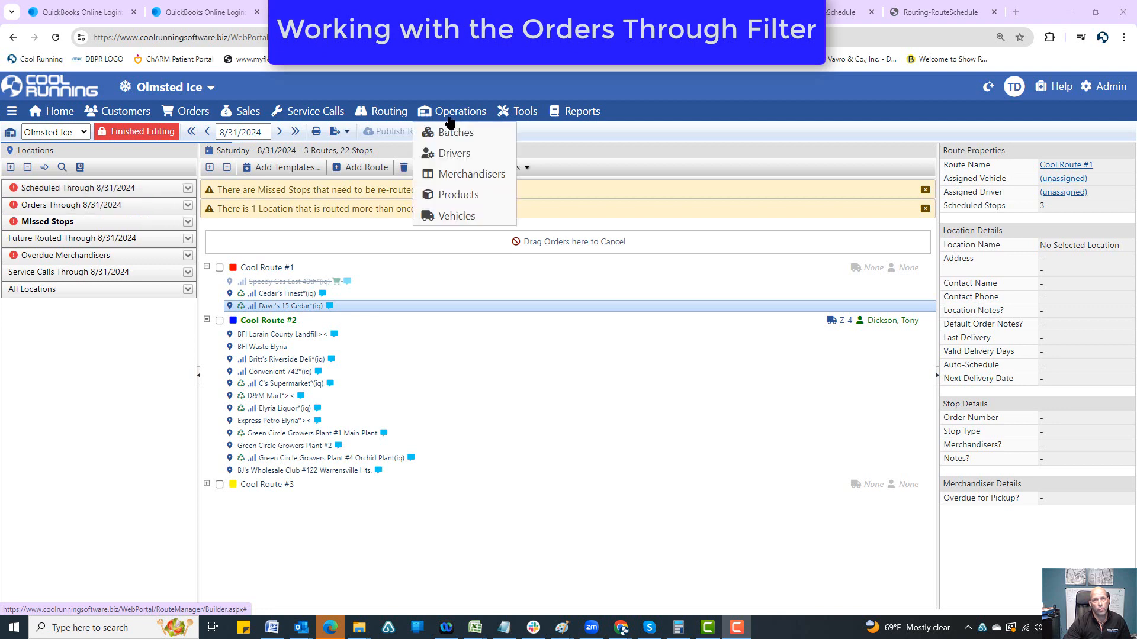
pyautogui.moveTo(385, 113)
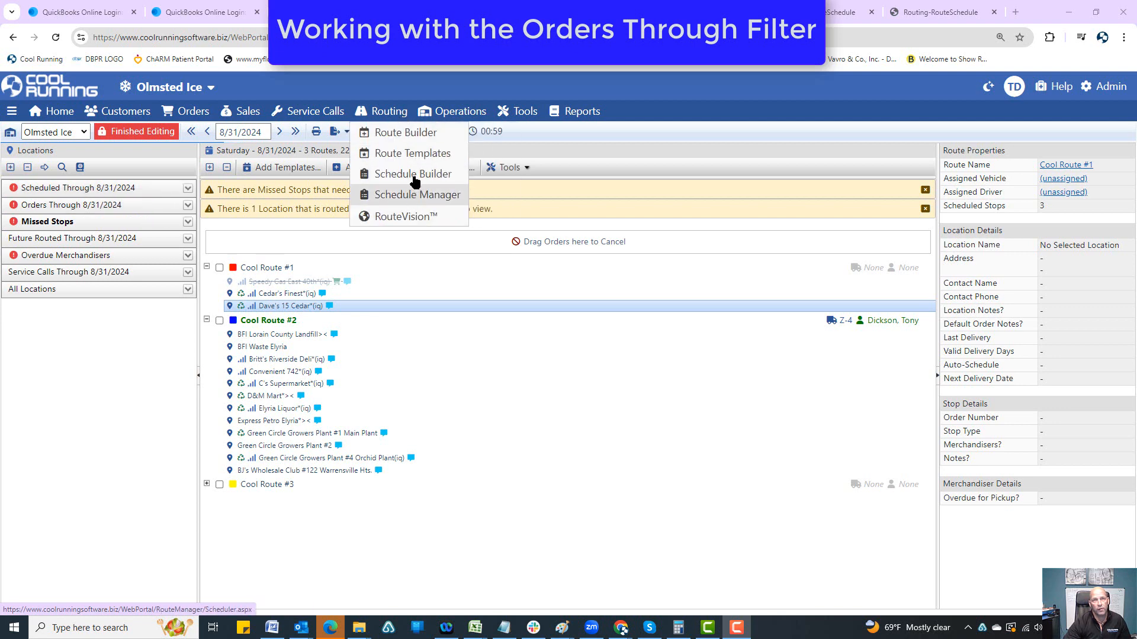
pyautogui.click(457, 347)
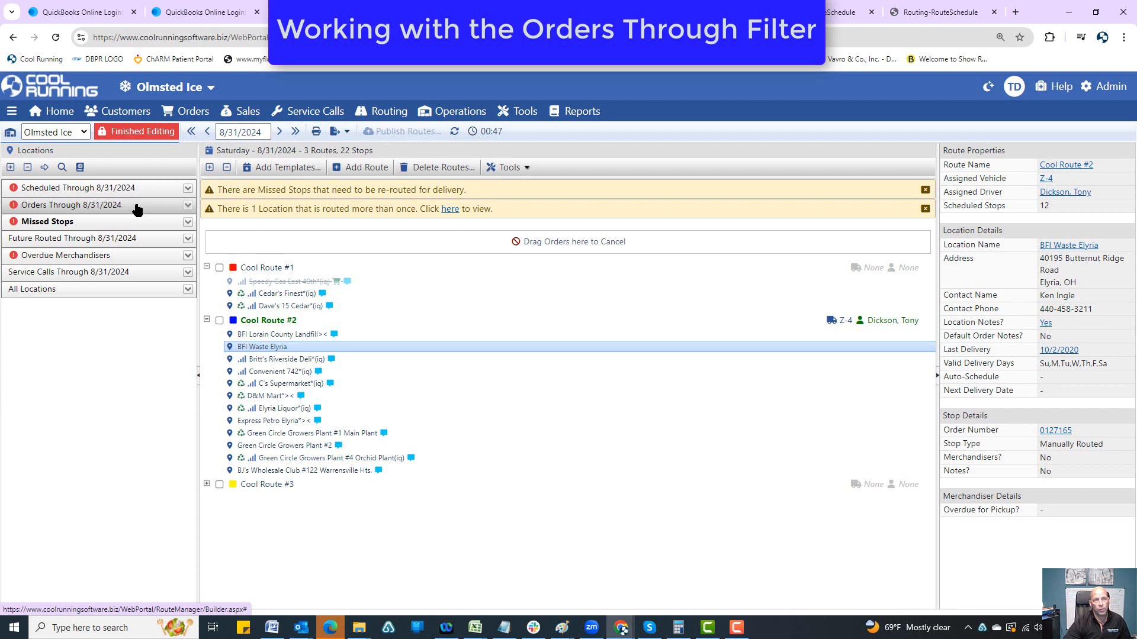
# Open the BP 55th & St. Clair order listed under Monday for Cleveland Downtown in the Scheduled Through 8/31/2024 filter.
pyautogui.click(138, 207)
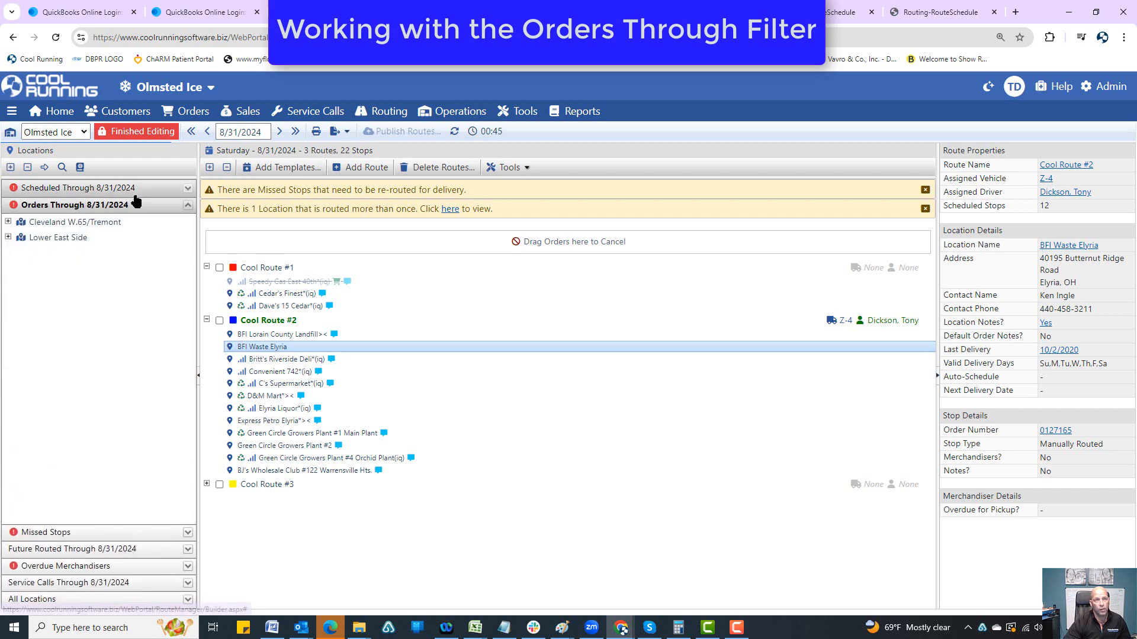
pyautogui.click(133, 188)
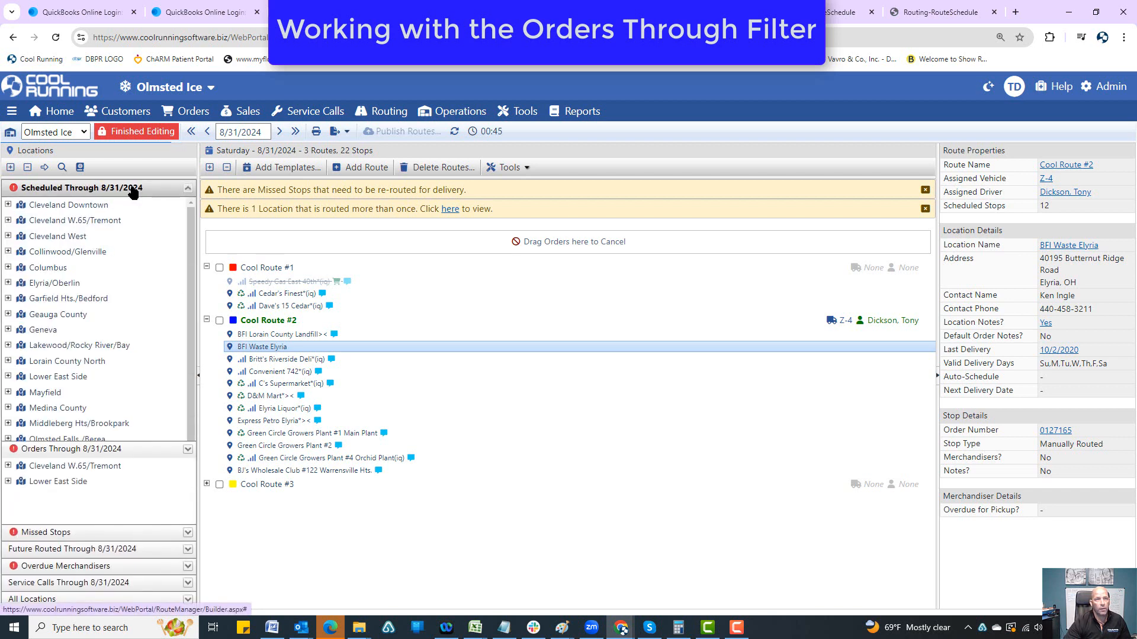
pyautogui.click(8, 205)
pyautogui.click(17, 218)
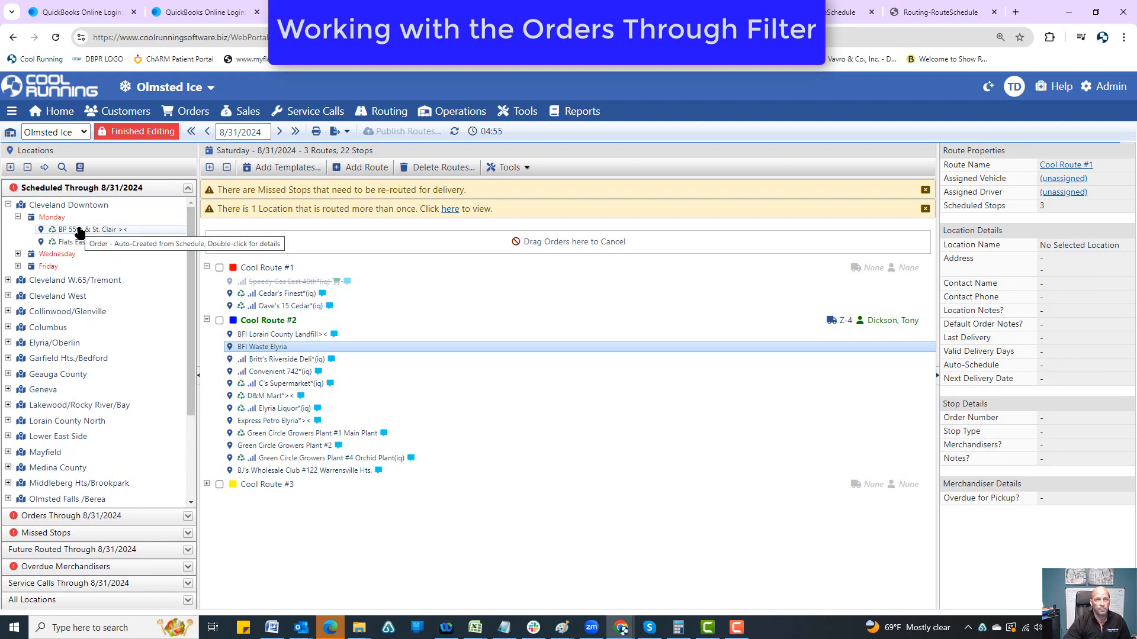
pyautogui.doubleClick(79, 230)
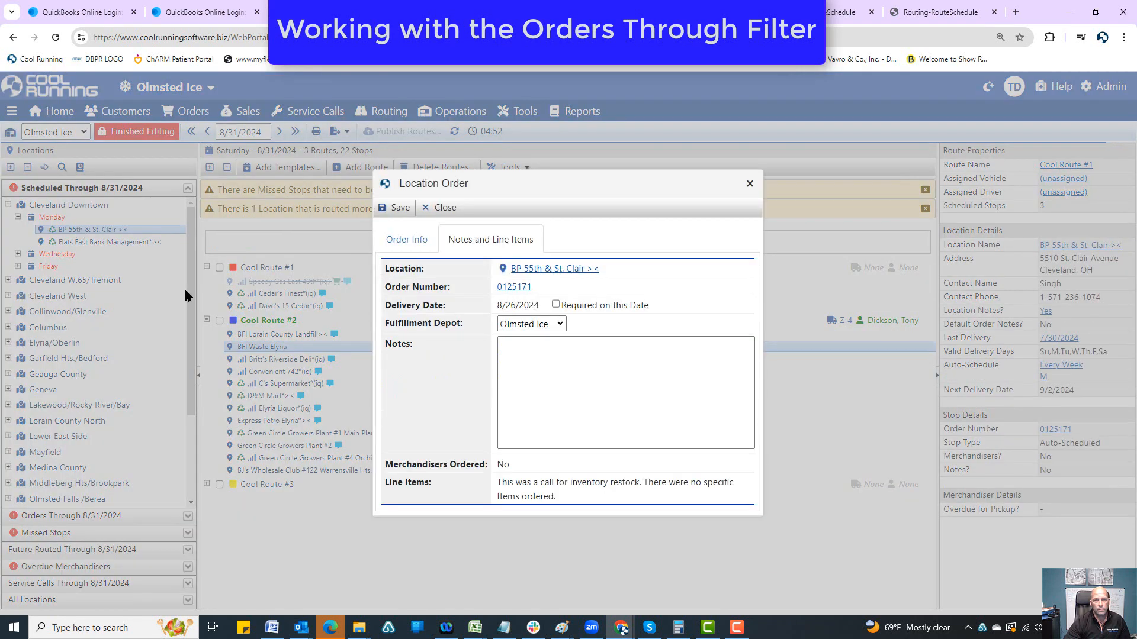
# Add the note "Called for a Delivery" to the order, mark it as required on this date, and save it.
pyautogui.click(619, 424)
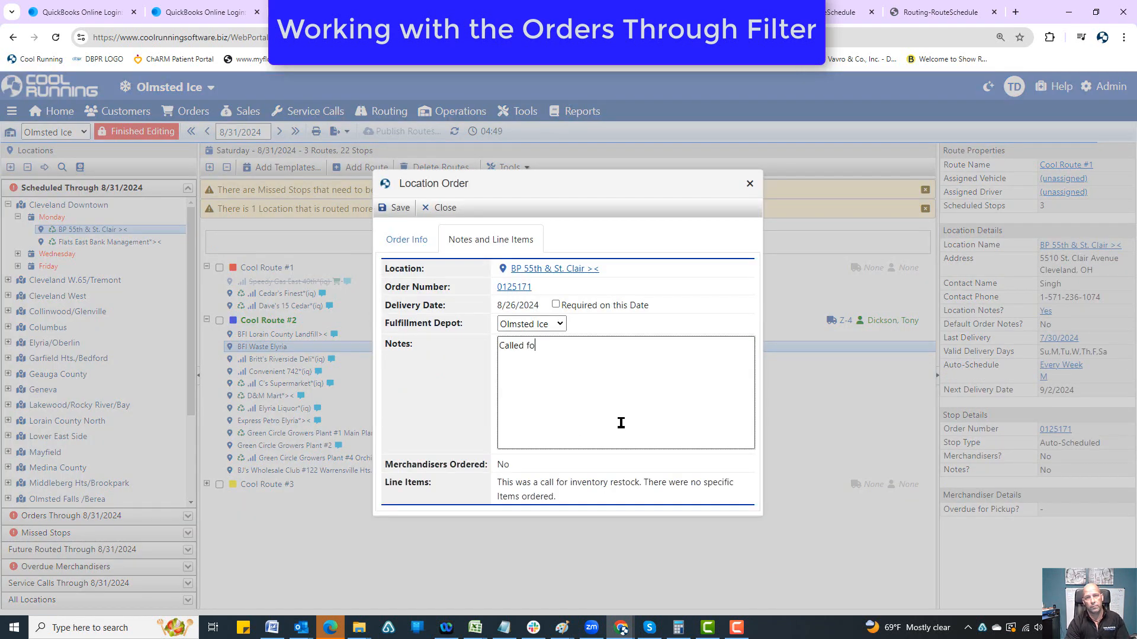
pyautogui.write('Called for a Delivery')
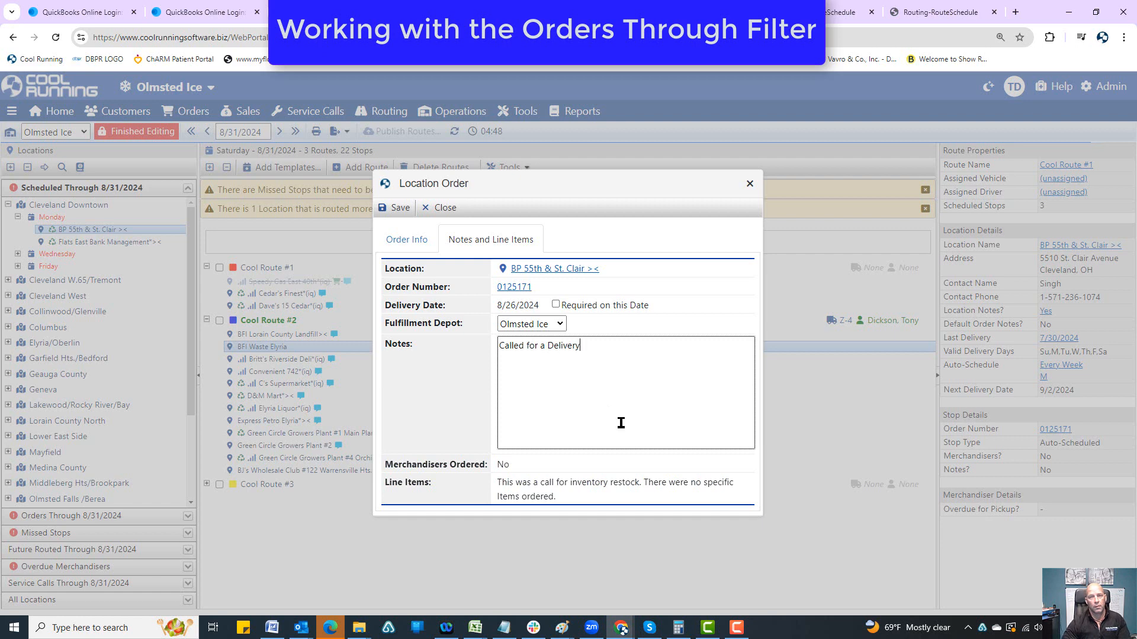
pyautogui.click(555, 304)
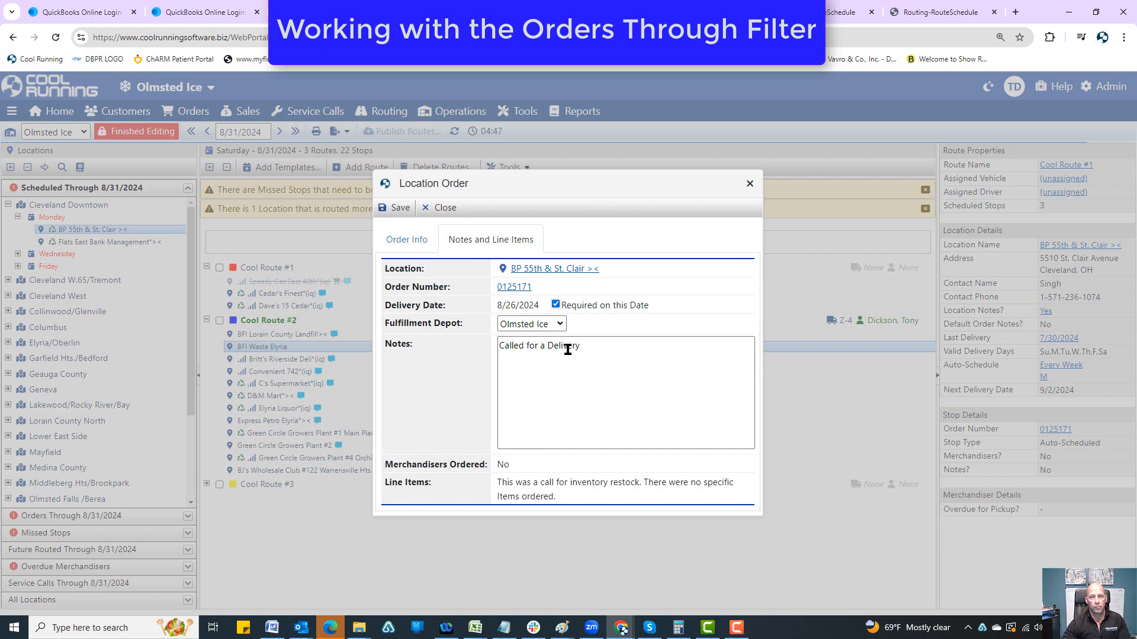
pyautogui.click(401, 210)
# Open the BP 55th & St. Clair order in Order Maintenance, set its delivery date to 8/31/2024, and continue to the ordered items.
pyautogui.click(520, 289)
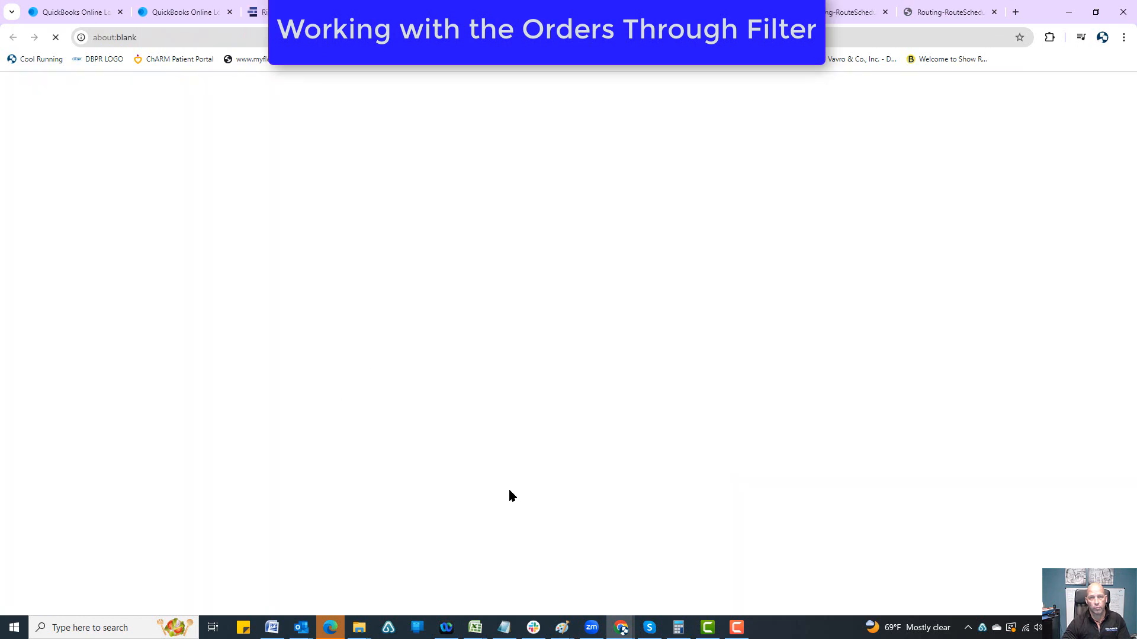
pyautogui.scroll(-2, 508, 492)
pyautogui.click(882, 559)
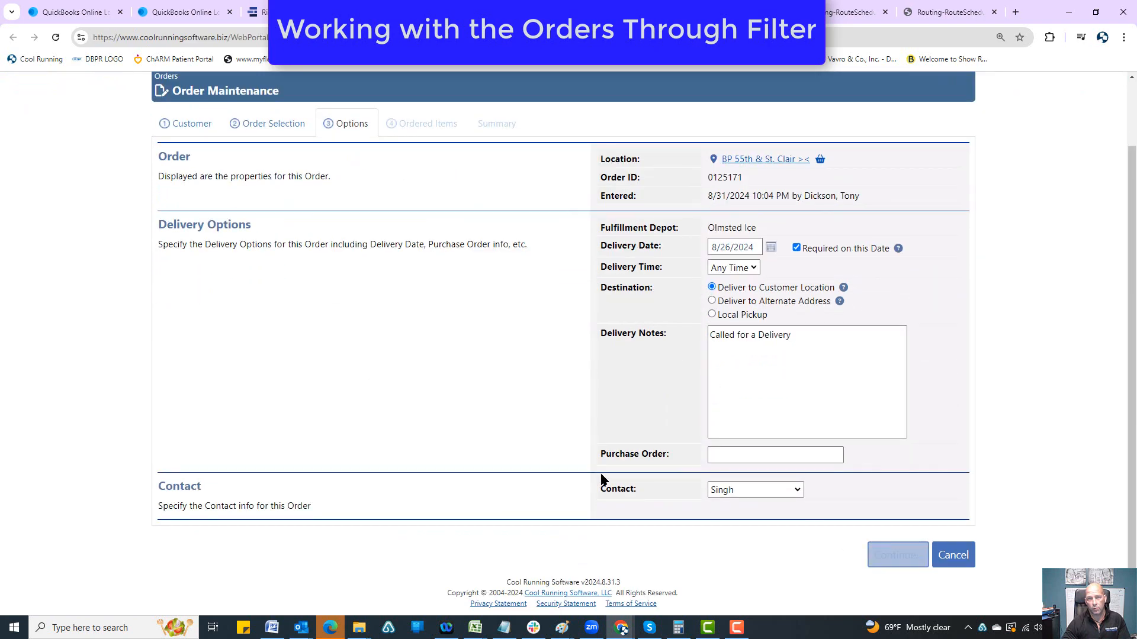
pyautogui.scroll(2, 279, 275)
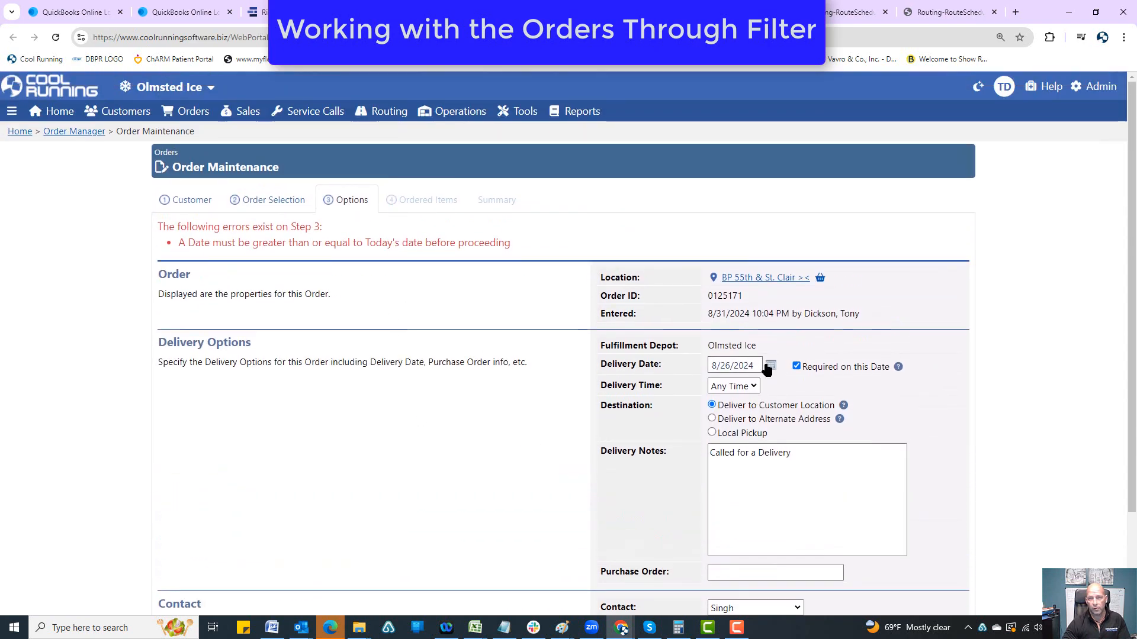
pyautogui.click(769, 367)
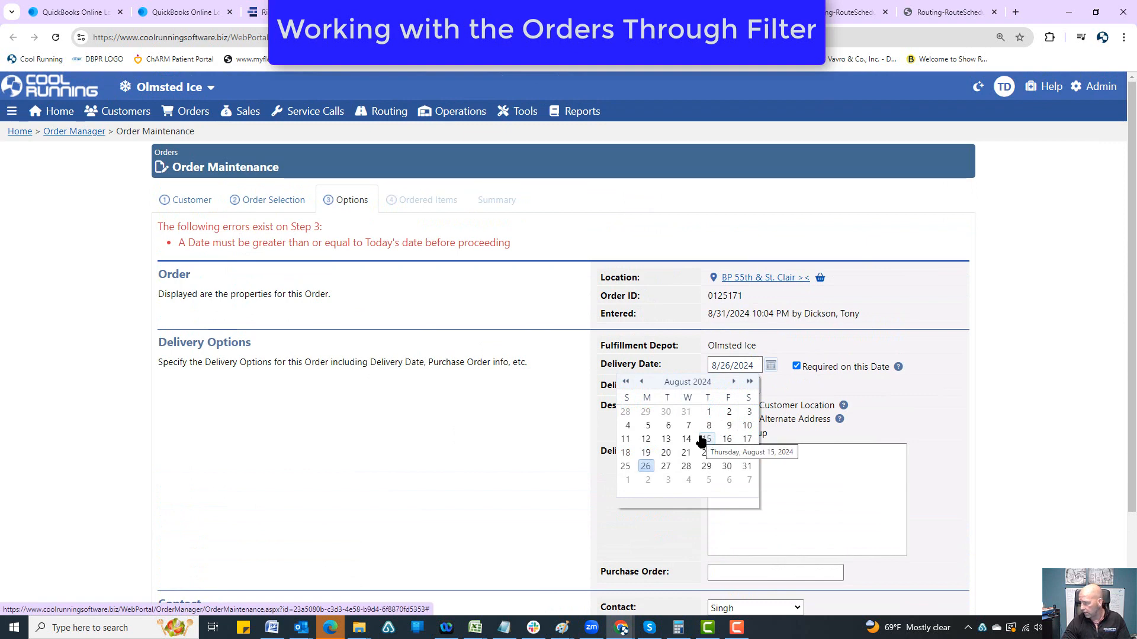
pyautogui.click(743, 467)
pyautogui.scroll(-2, 743, 466)
pyautogui.click(897, 555)
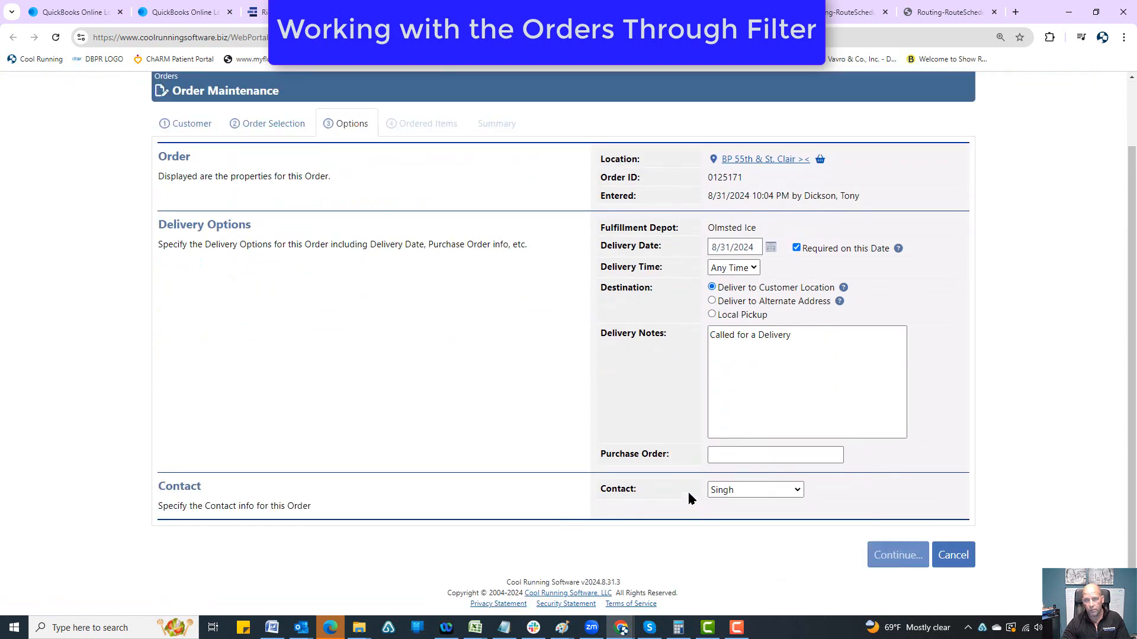
# Change the order to specific items, add the 7 Pound Bag with quantity 100, and finish without printing.
pyautogui.click(717, 356)
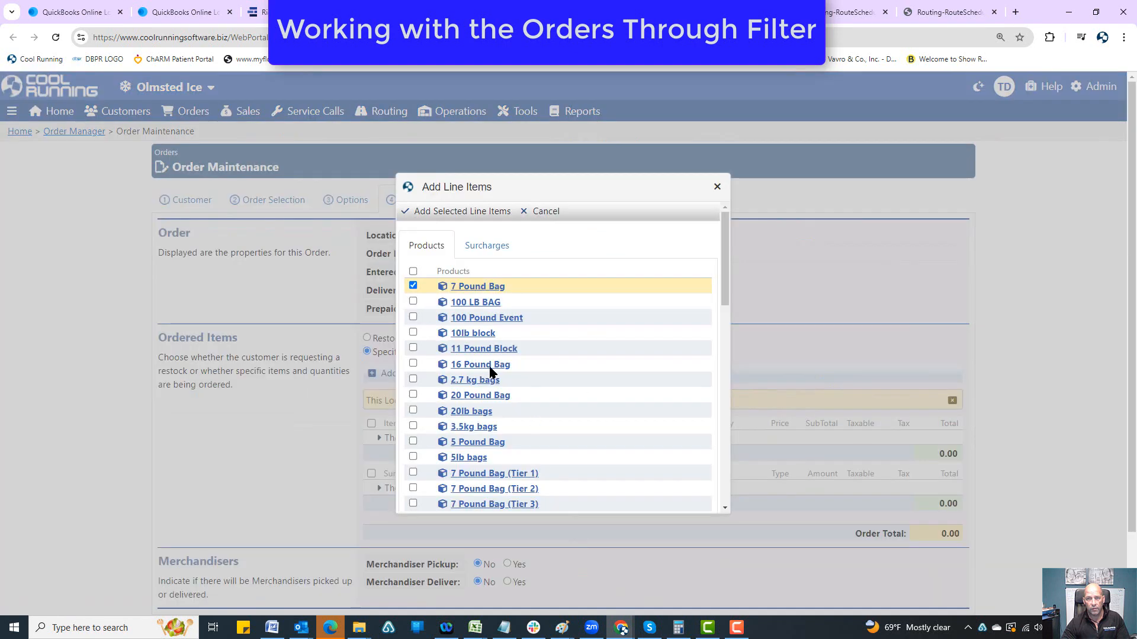
pyautogui.click(426, 212)
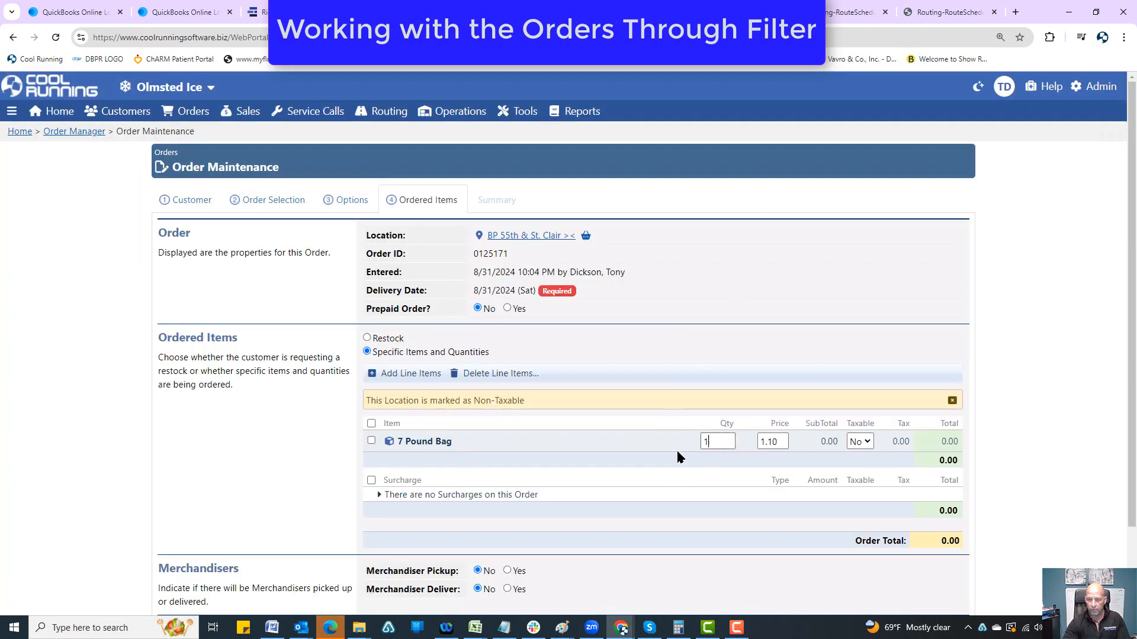
pyautogui.write('100')
pyautogui.scroll(-2, 722, 492)
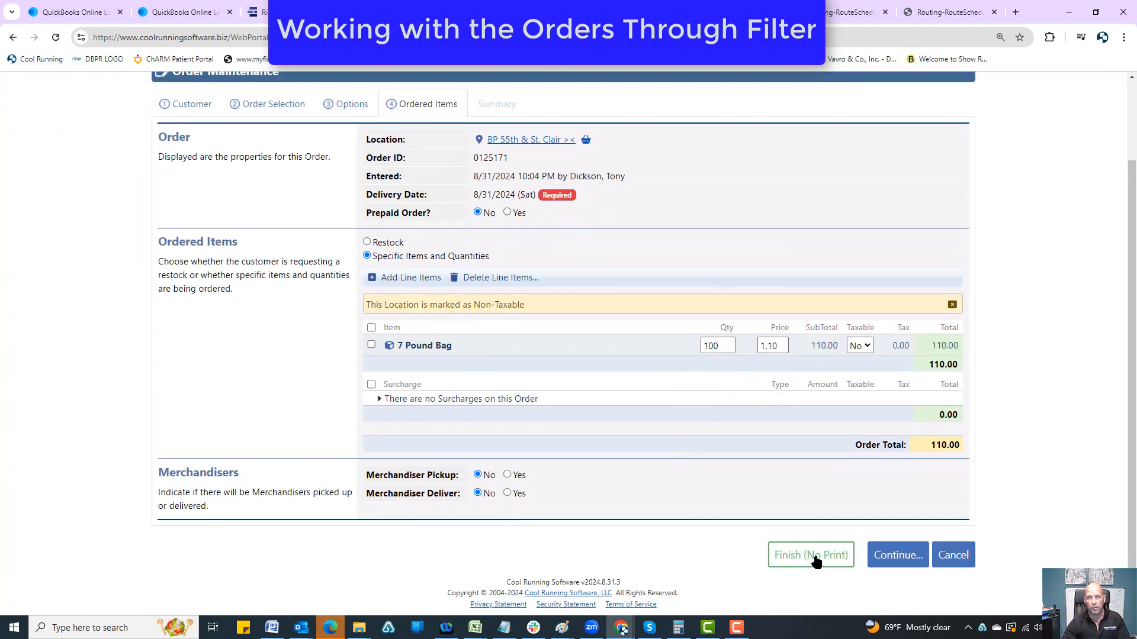
pyautogui.click(811, 555)
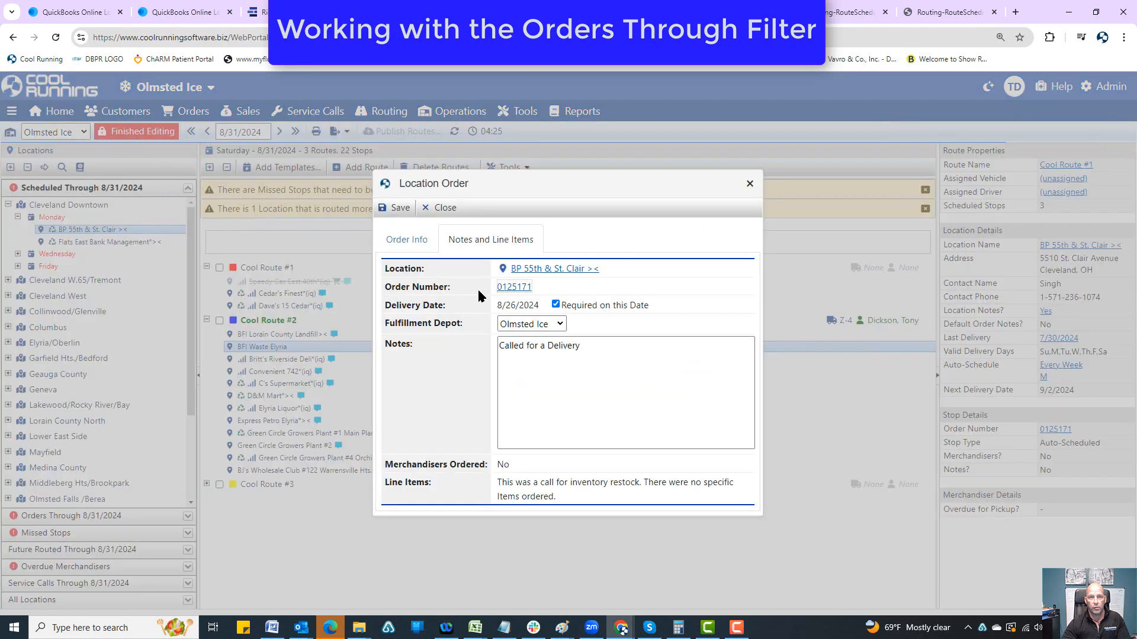
# Close the Location Order window, refresh the routes, and check Cleveland Downtown's Monday stops in the Scheduled Through filter.
pyautogui.click(750, 185)
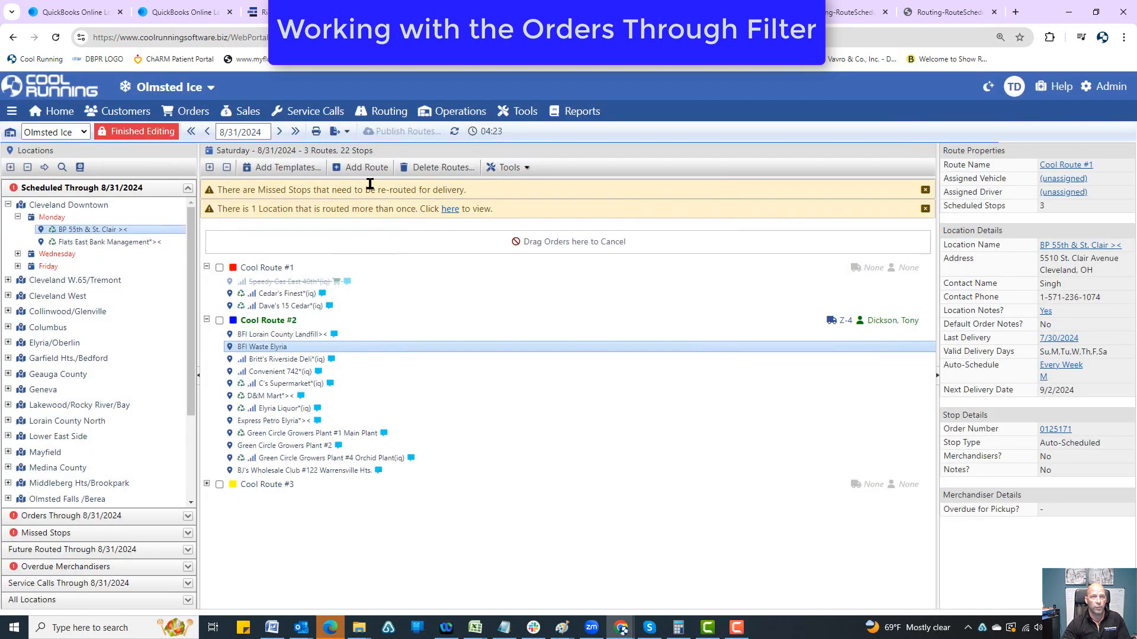
pyautogui.click(454, 132)
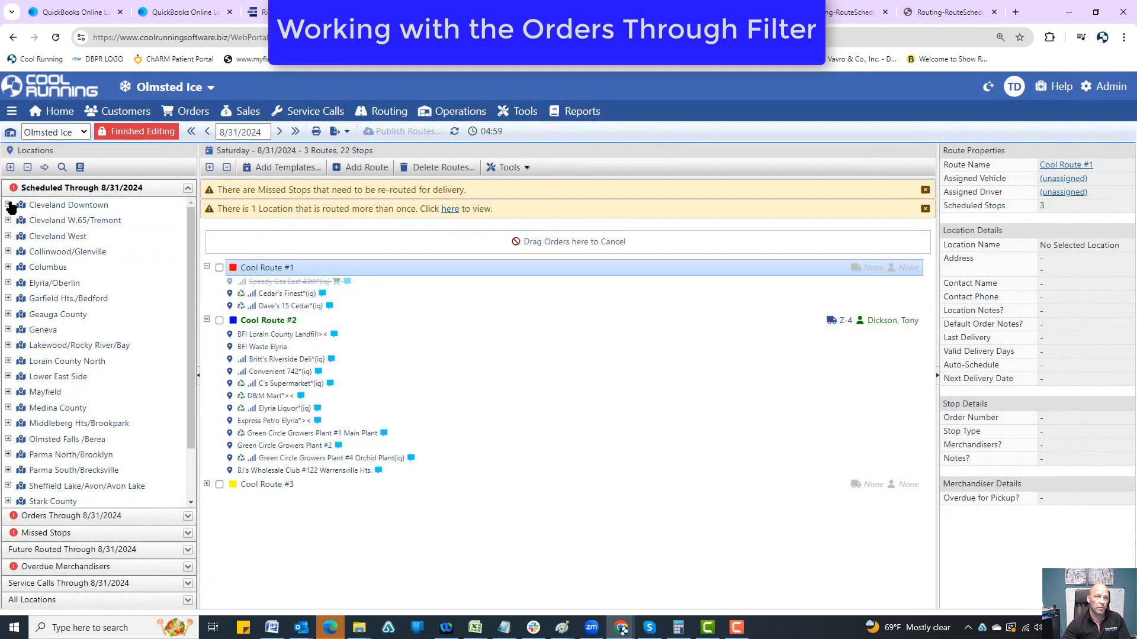
pyautogui.click(8, 204)
pyautogui.click(18, 218)
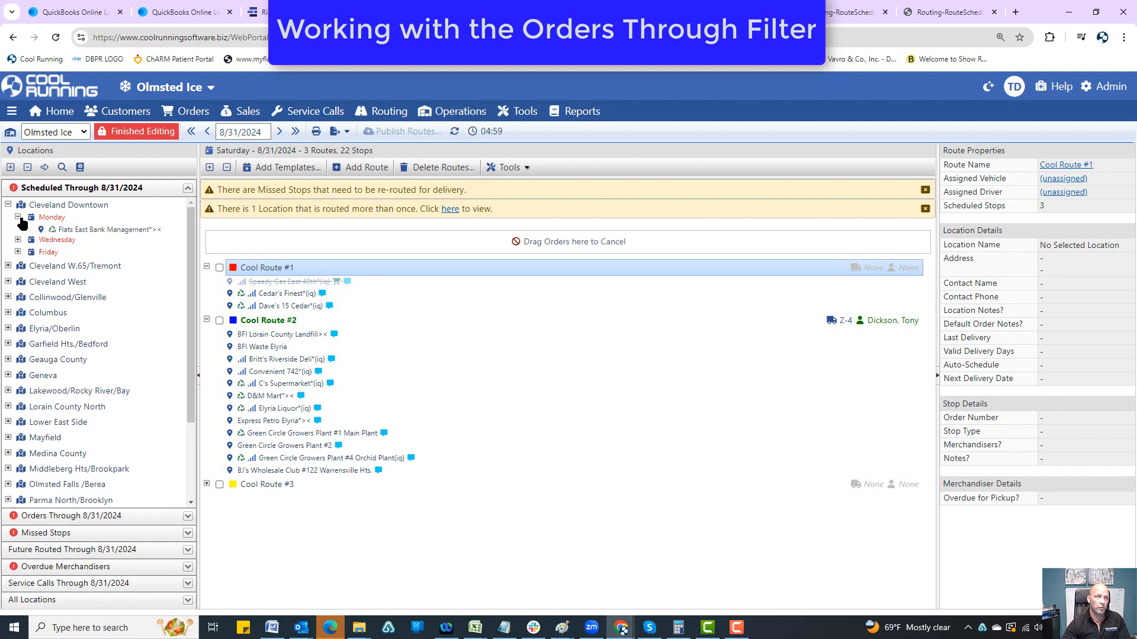
# Switch to the Orders Through 8/31/2024 filter and select the order under Cleveland Downtown.
pyautogui.click(154, 188)
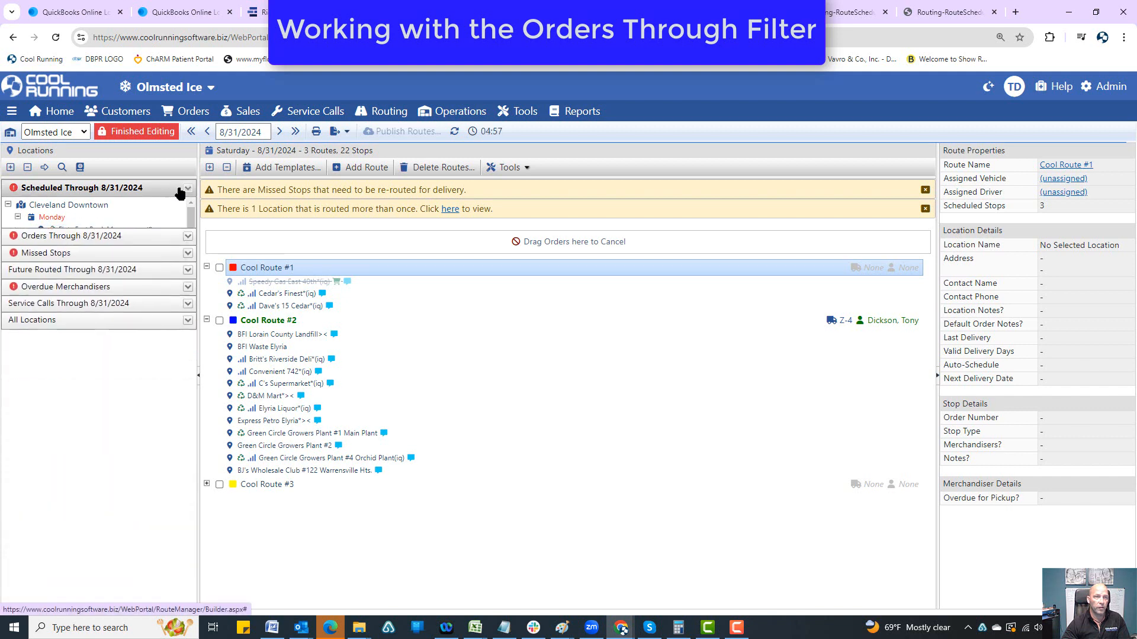
pyautogui.click(151, 205)
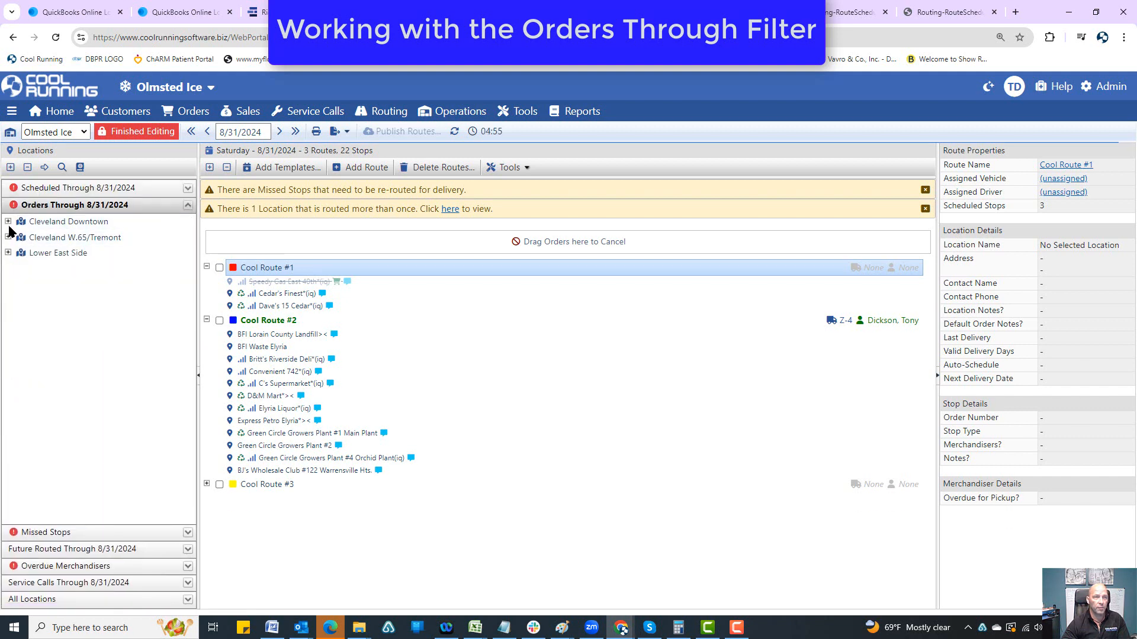
pyautogui.click(8, 221)
pyautogui.click(61, 247)
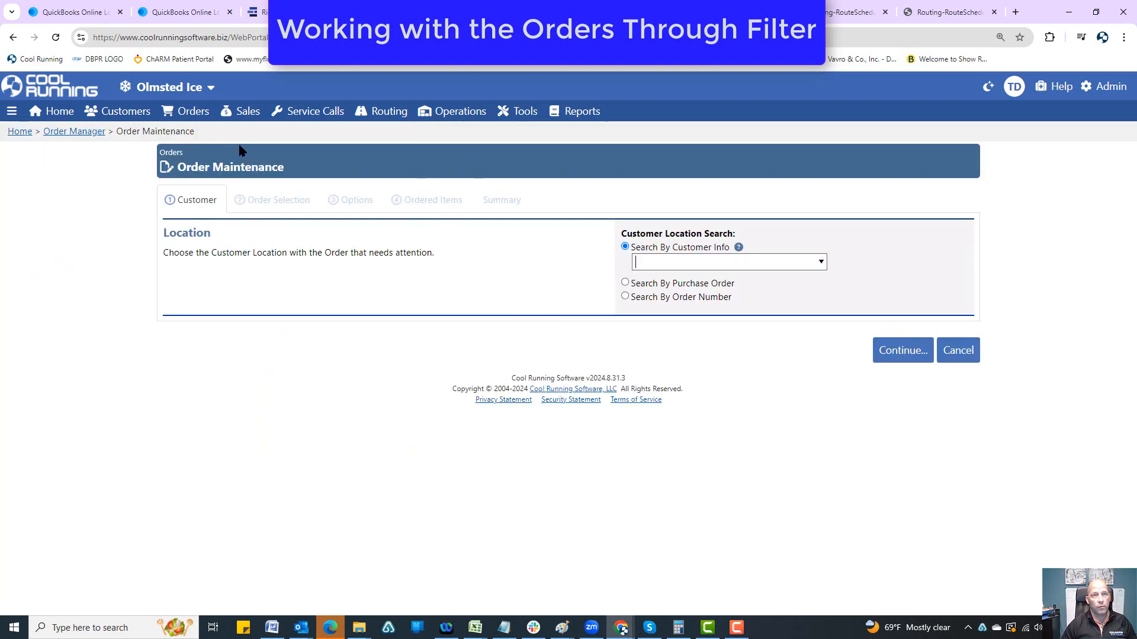
# Start a new order for the 100th Bomb Group location and accept its default delivery options.
pyautogui.click(204, 132)
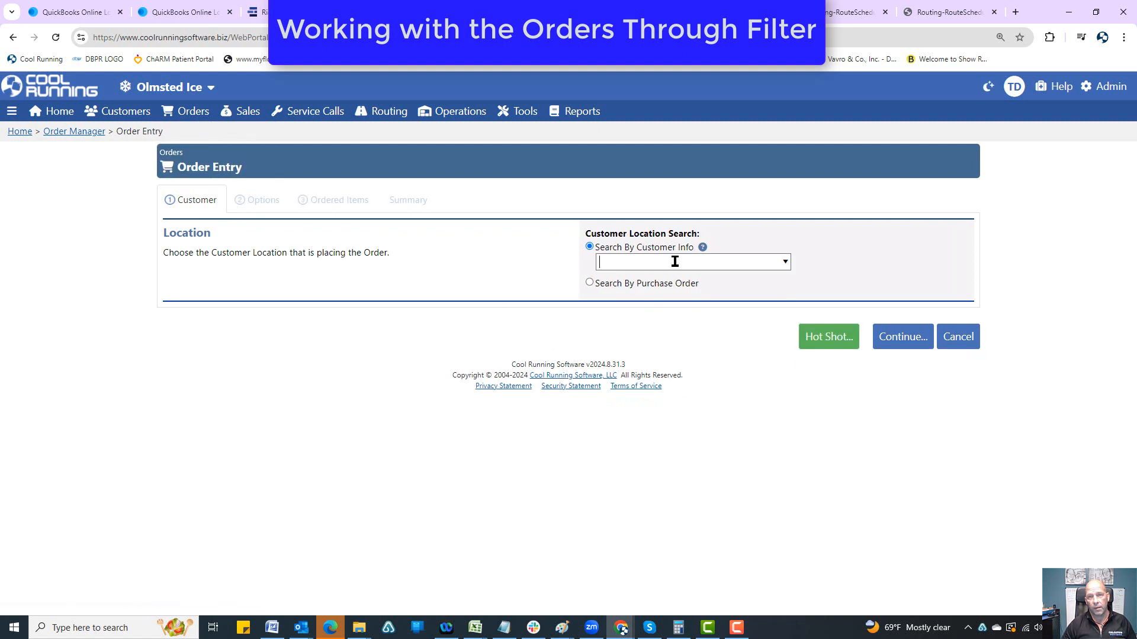
pyautogui.write('100ty')
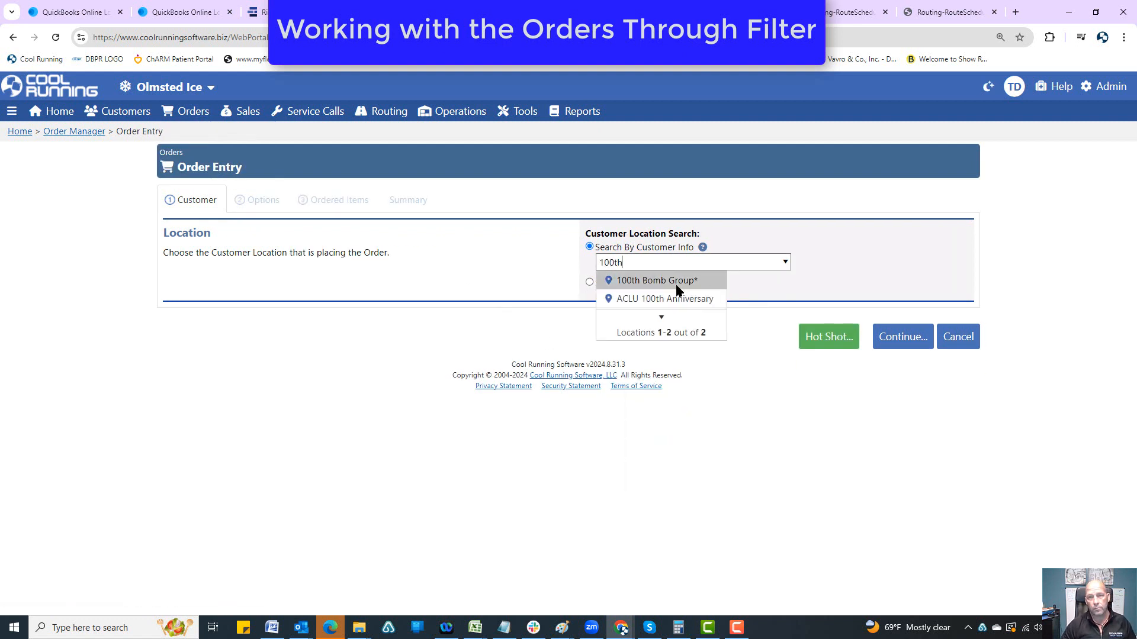
pyautogui.click(675, 281)
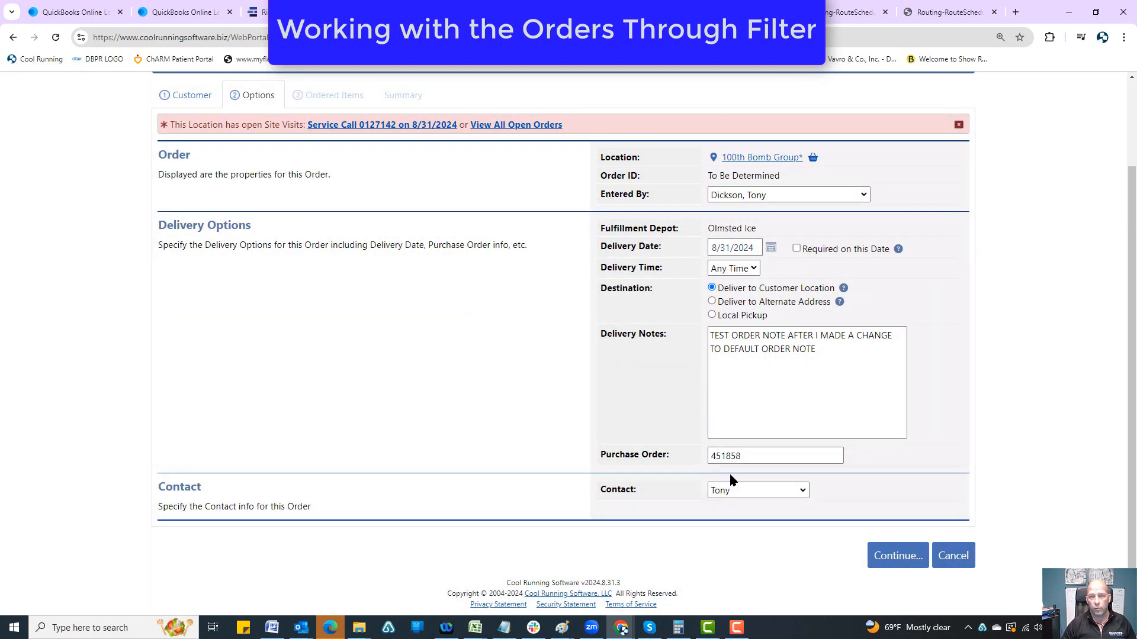
pyautogui.click(908, 555)
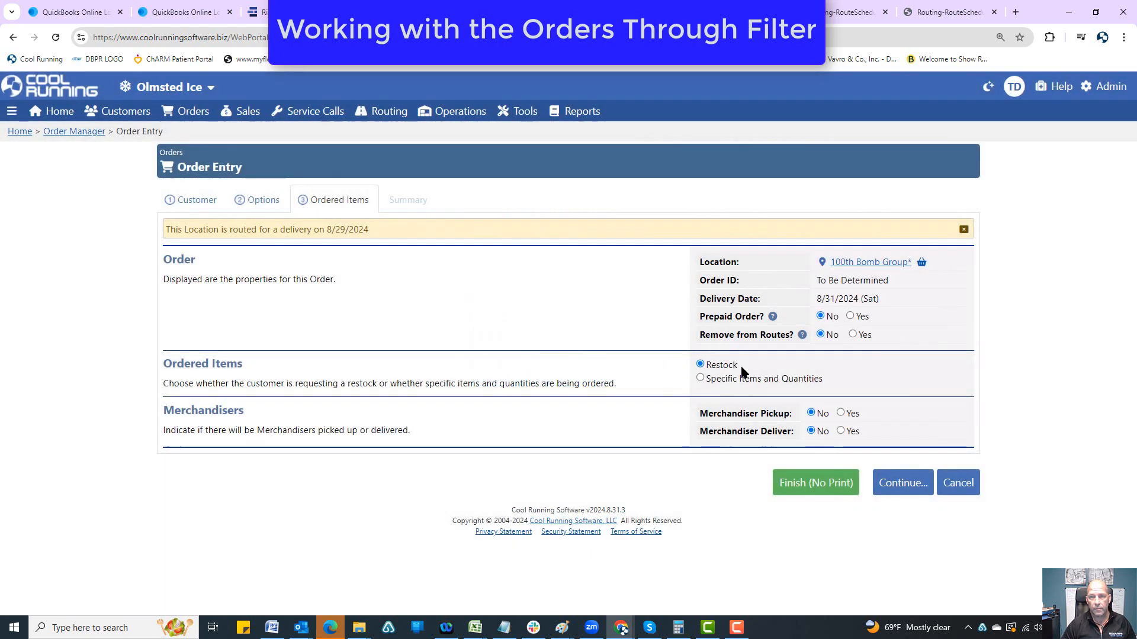
# Set the new order to specific items, add the 20 Pound Bag with quantity 100, and finish without printing.
pyautogui.click(735, 379)
pyautogui.click(441, 212)
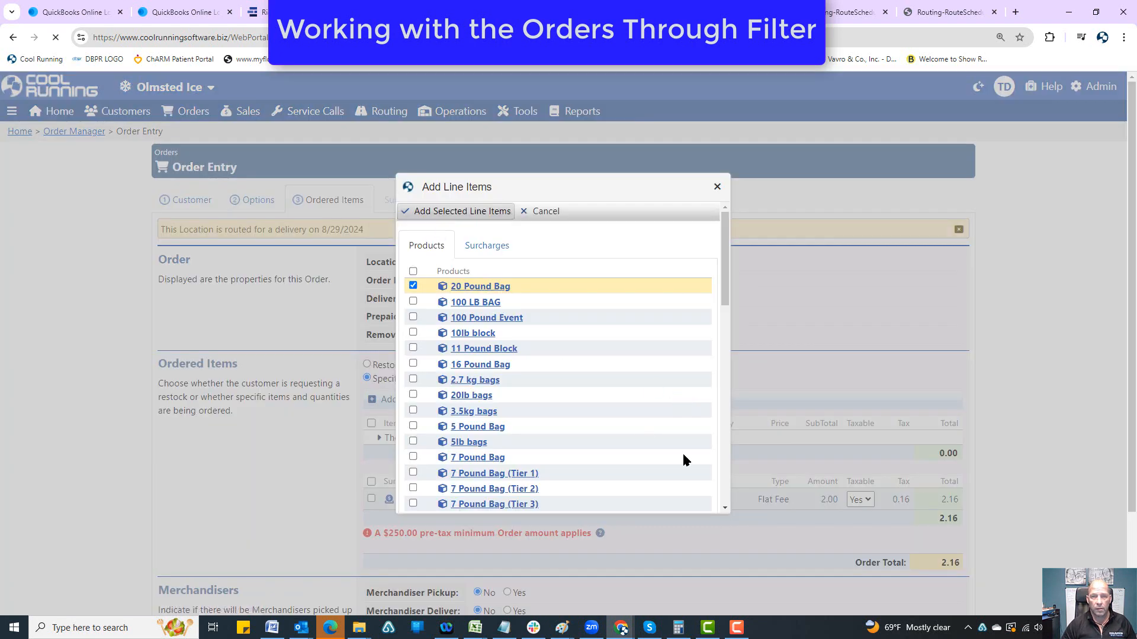
pyautogui.click(720, 442)
pyautogui.write('100')
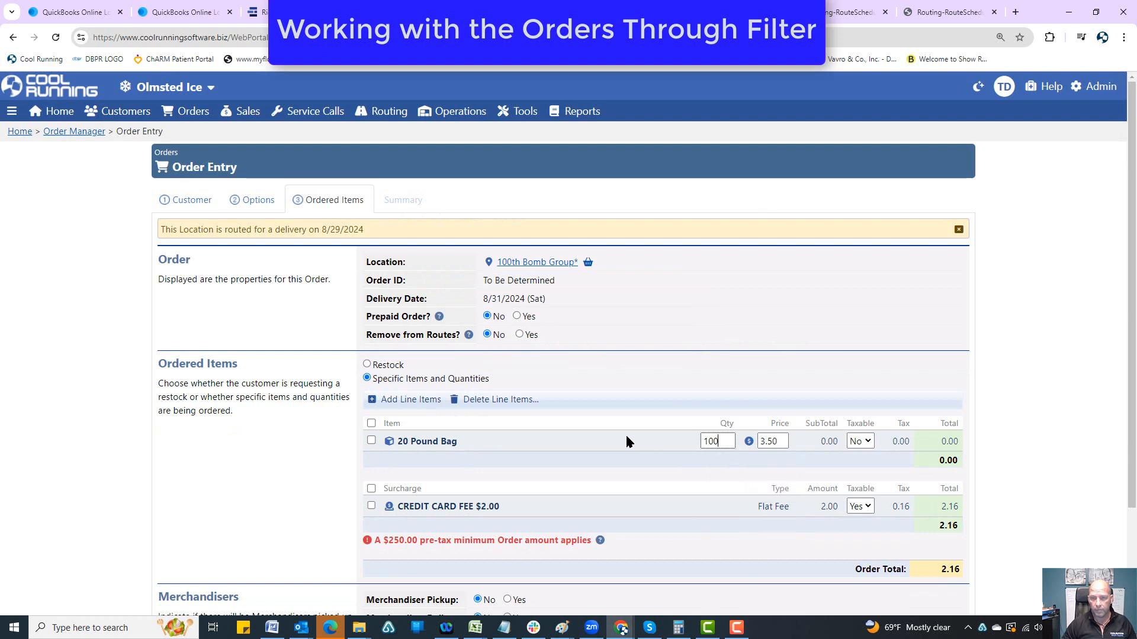
pyautogui.scroll(-2, 626, 432)
pyautogui.click(795, 554)
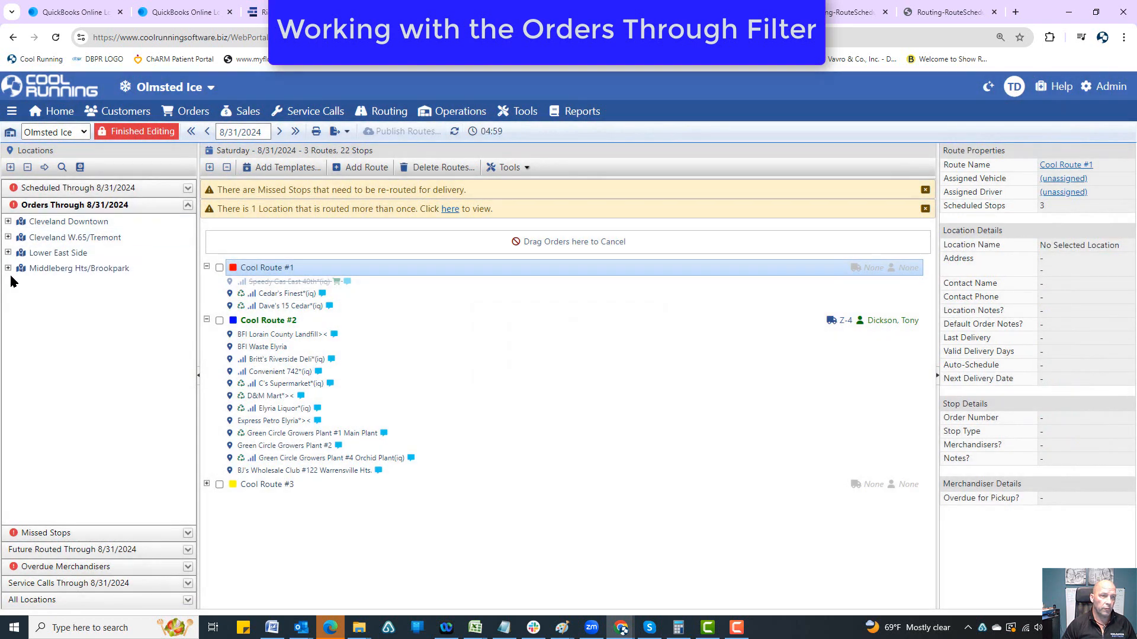
# Select the 100th Bomb Group order under Middleberg Hts/Brookpark in the Orders Through filter, and switch to the All Locations list.
pyautogui.click(8, 268)
pyautogui.click(52, 293)
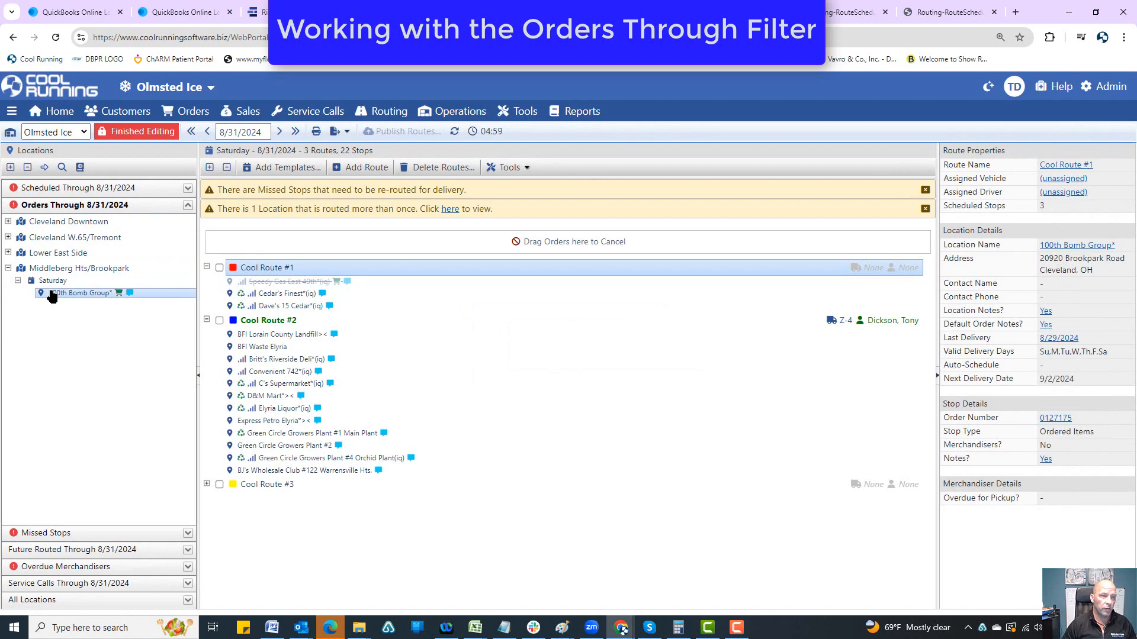
pyautogui.click(188, 205)
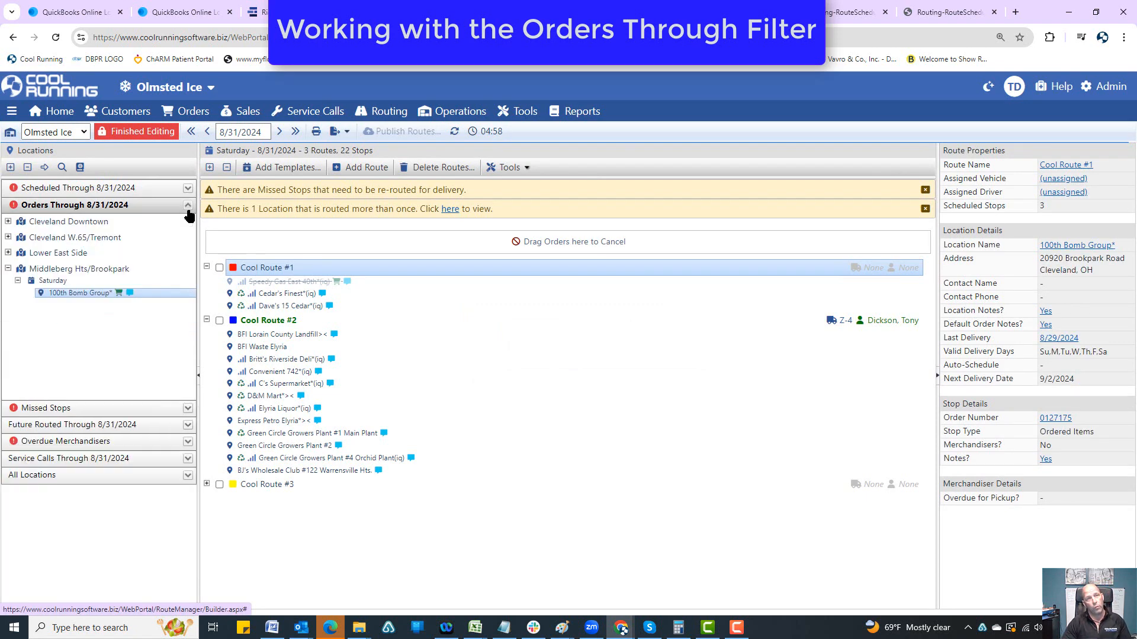
pyautogui.click(187, 205)
pyautogui.click(188, 290)
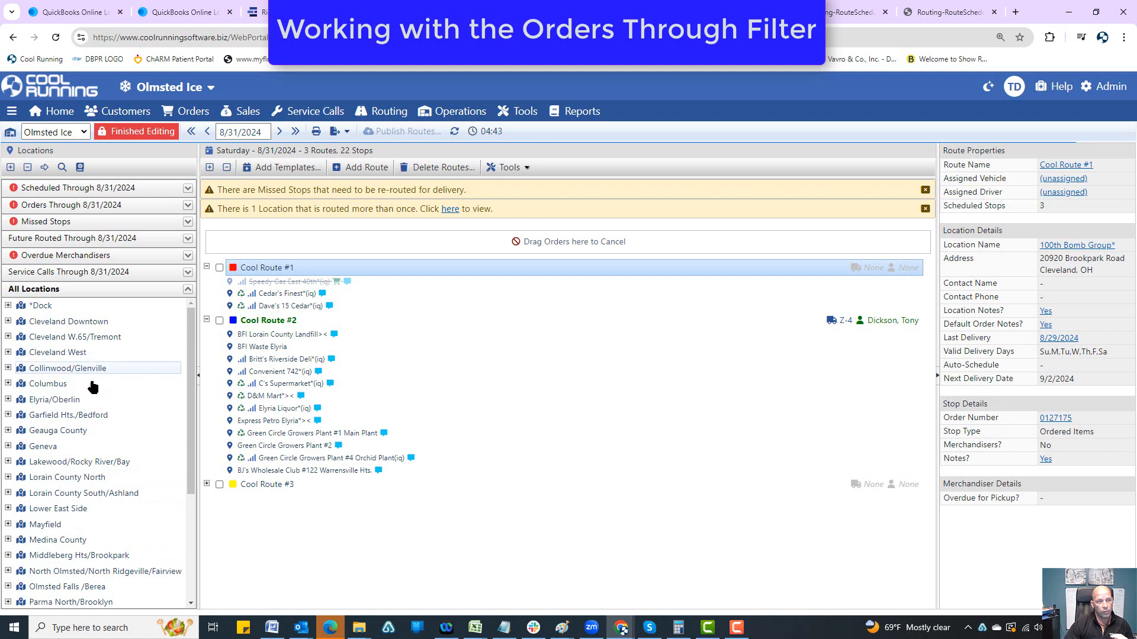
# Add a new route for 8/31/2024 and assign it the Beverage Depot Geneva and BB'S Corner Carry Out locations from the Geneva zone.
pyautogui.click(7, 447)
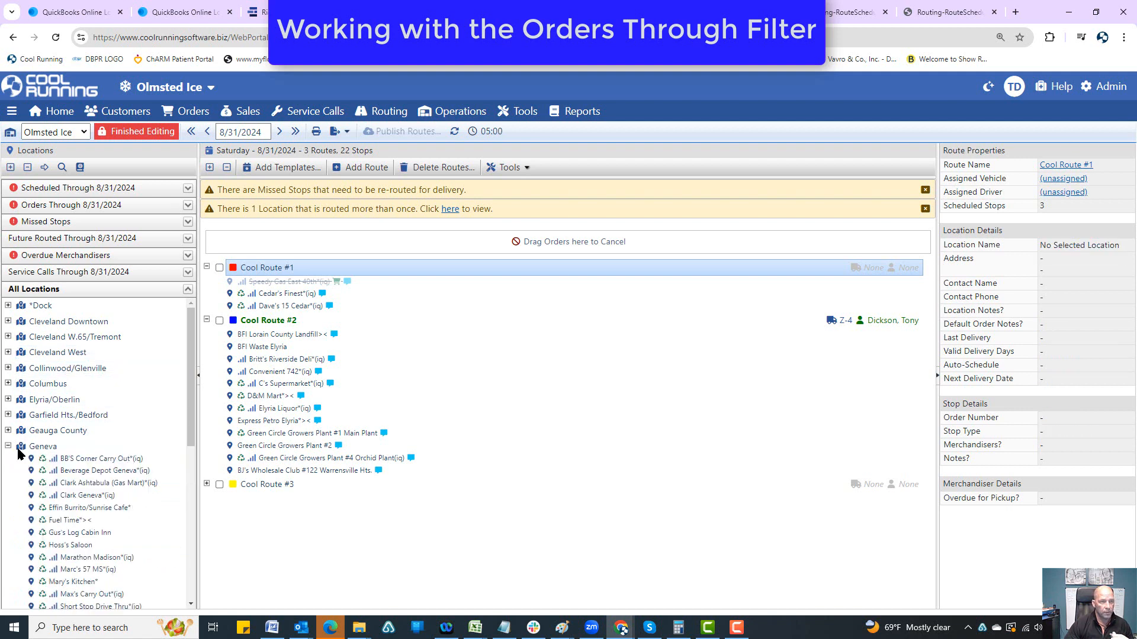
pyautogui.click(362, 168)
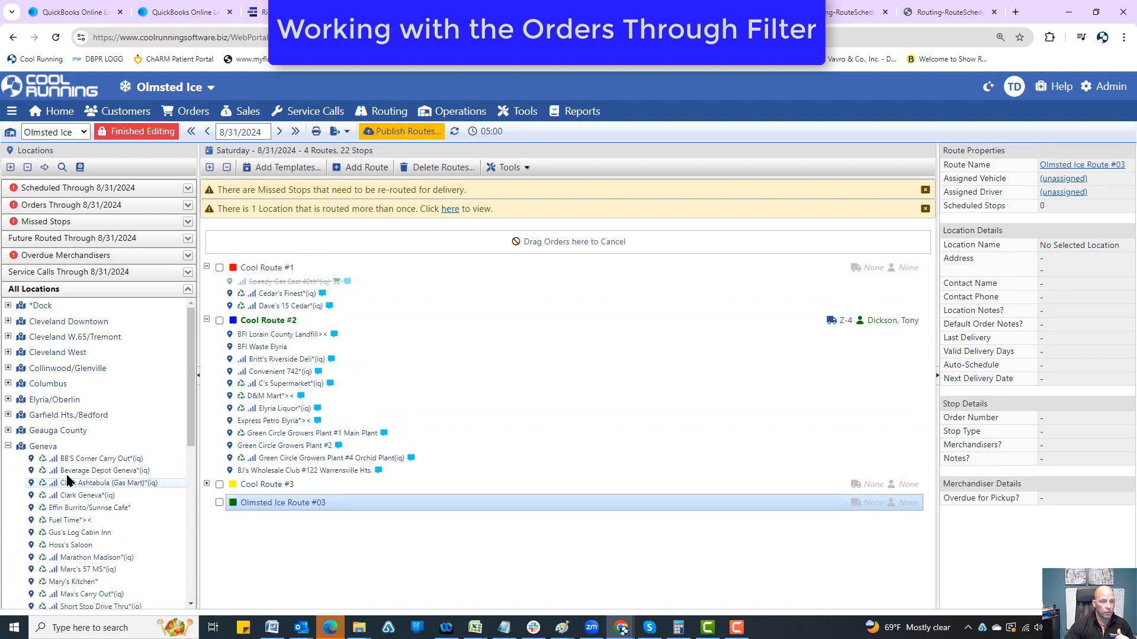
pyautogui.moveTo(67, 474); pyautogui.dragTo(252, 507)
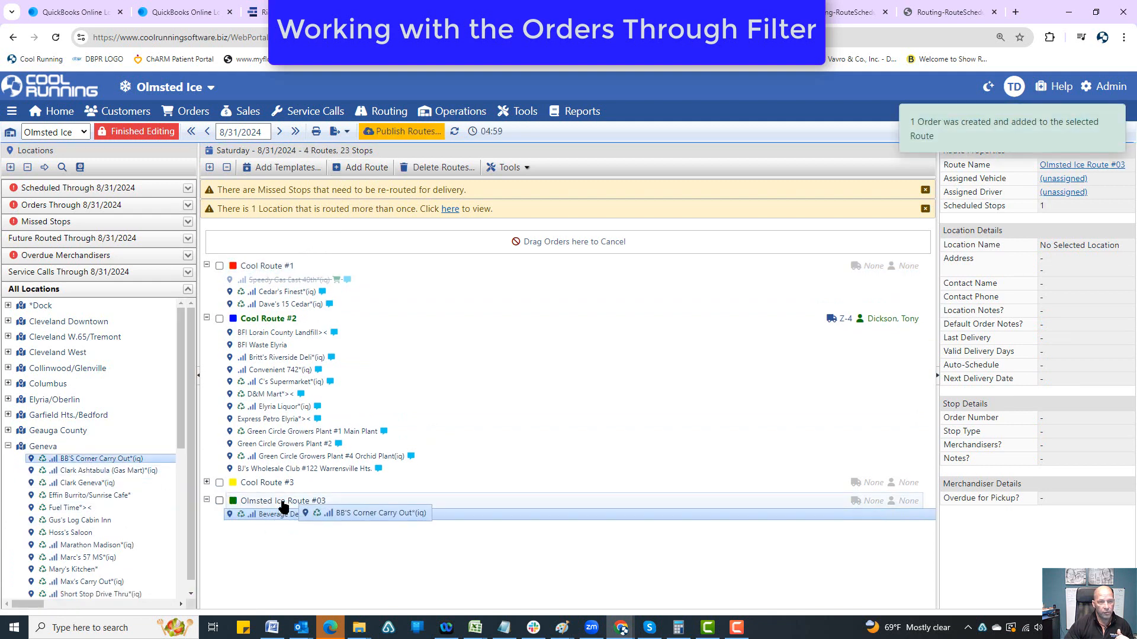
pyautogui.moveTo(232, 526); pyautogui.dragTo(236, 527)
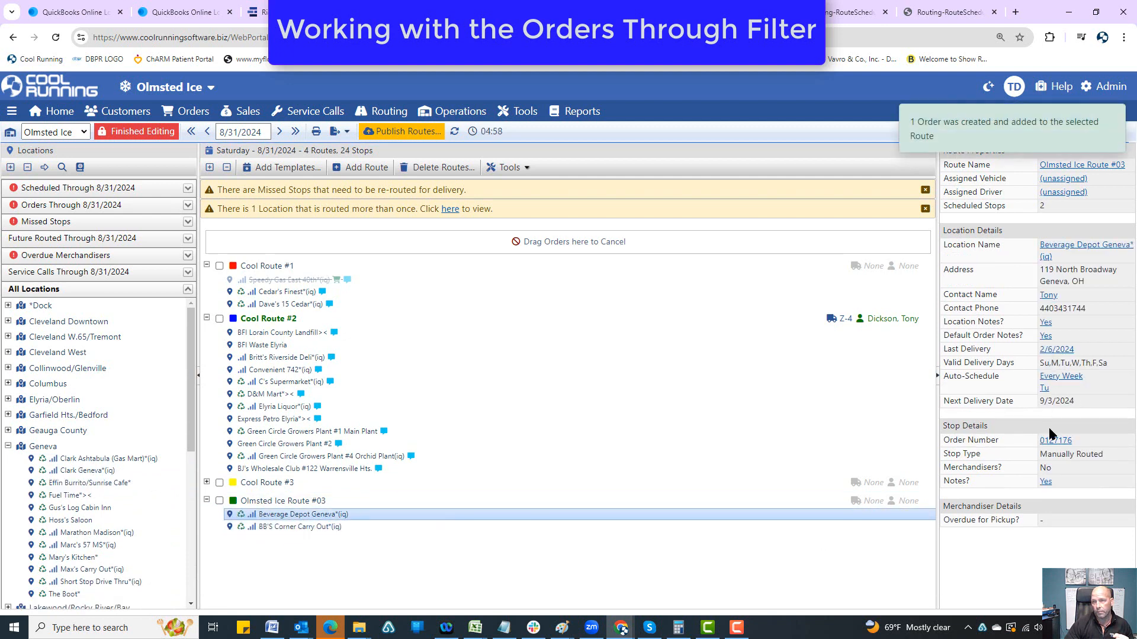
pyautogui.click(9, 446)
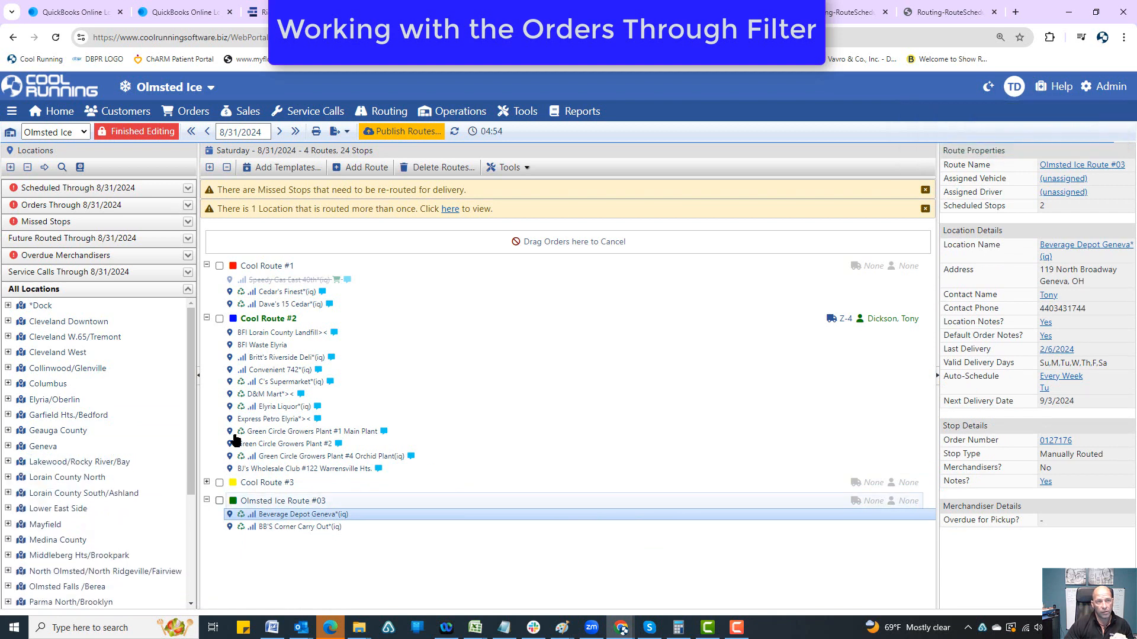
# Move the Beverage Depot Geneva stop off Olmsted Ice Route #03 into the Orders Through 8/31/2024 filter and select it under Geneva.
pyautogui.click(71, 205)
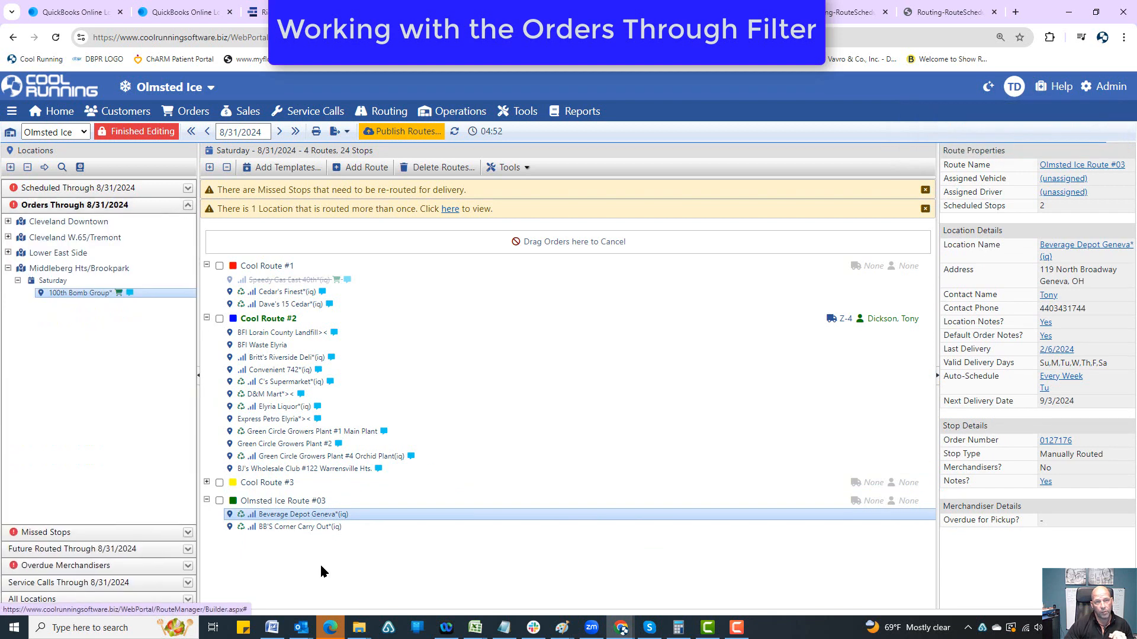
pyautogui.moveTo(287, 514); pyautogui.dragTo(154, 500)
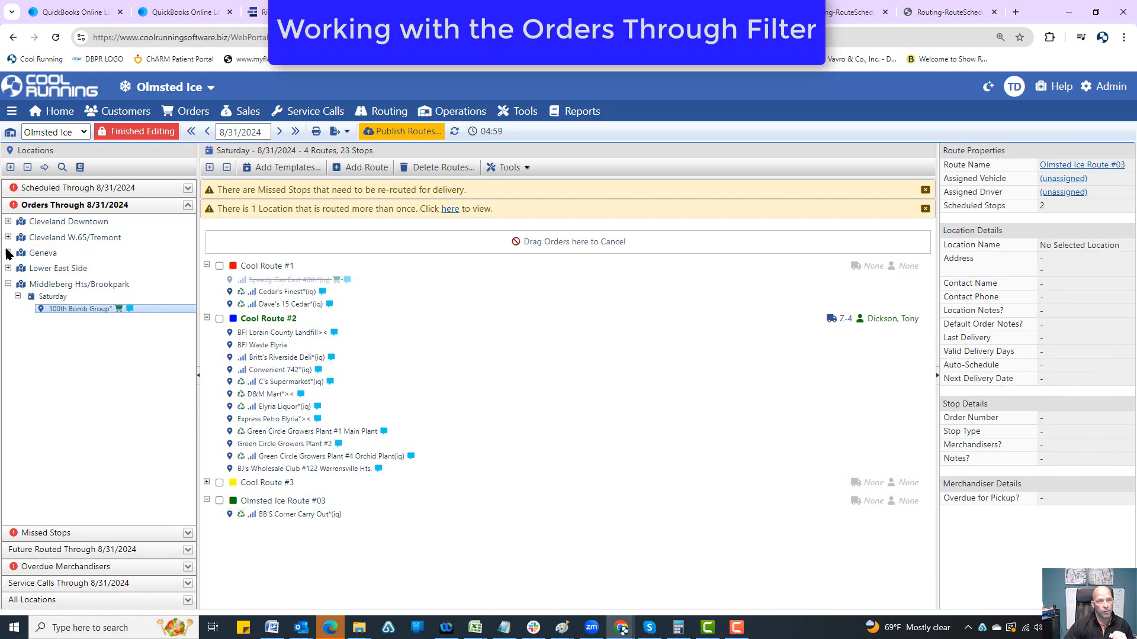
pyautogui.click(9, 252)
pyautogui.click(45, 279)
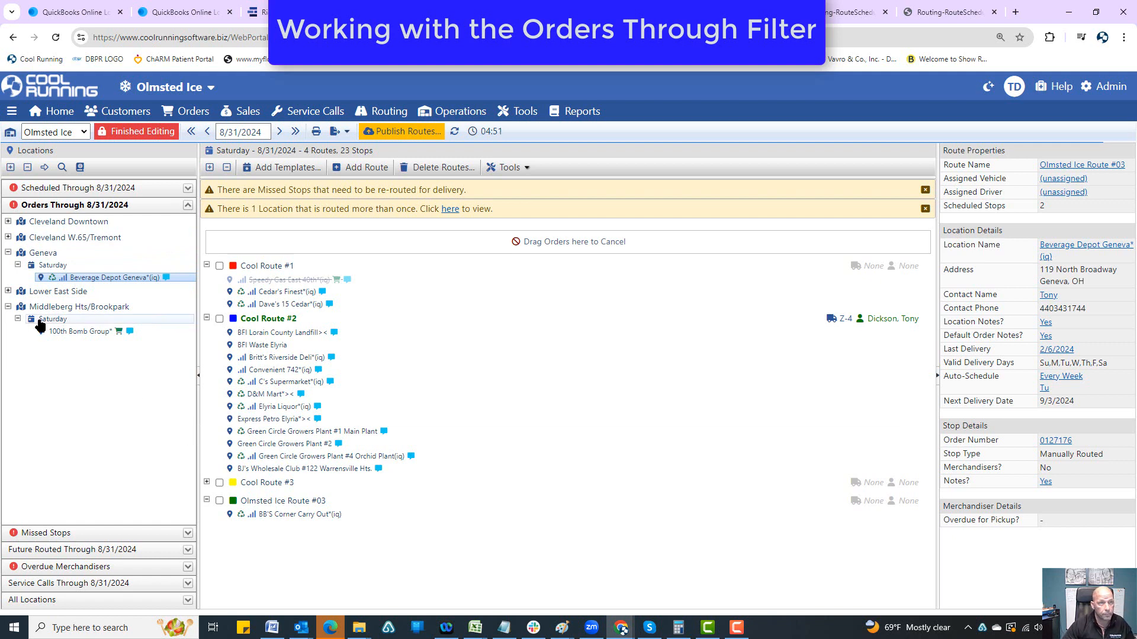
# Expand the Lower East Side, Cleveland W.65/Tremont and Cleveland Downtown zones, and select the 100th Bomb Group order to review its details.
pyautogui.click(9, 291)
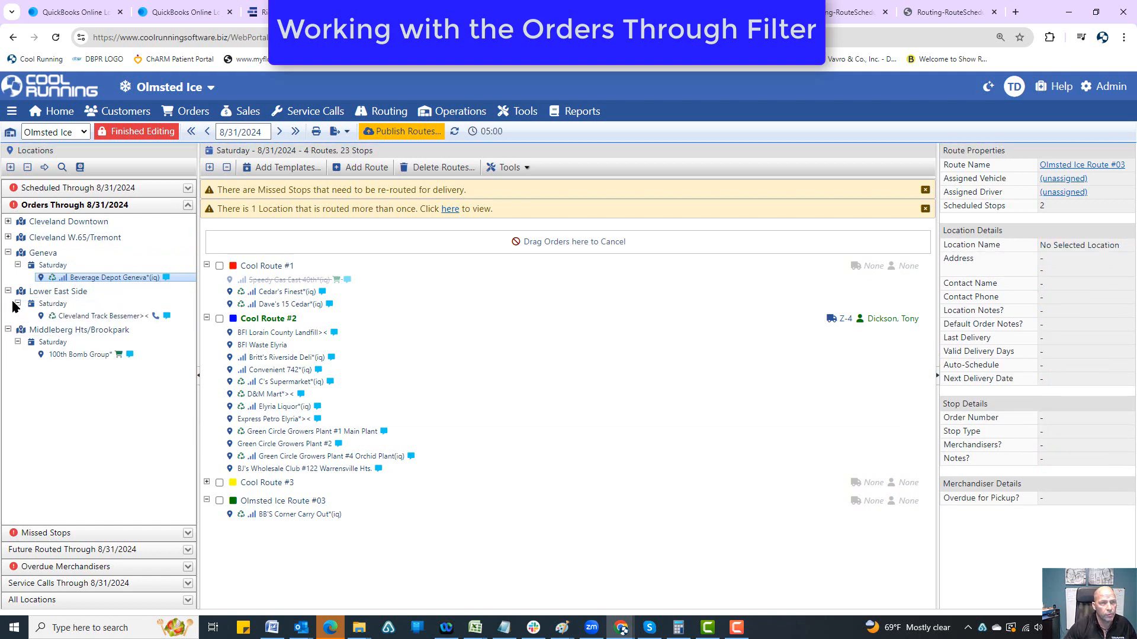
pyautogui.click(8, 237)
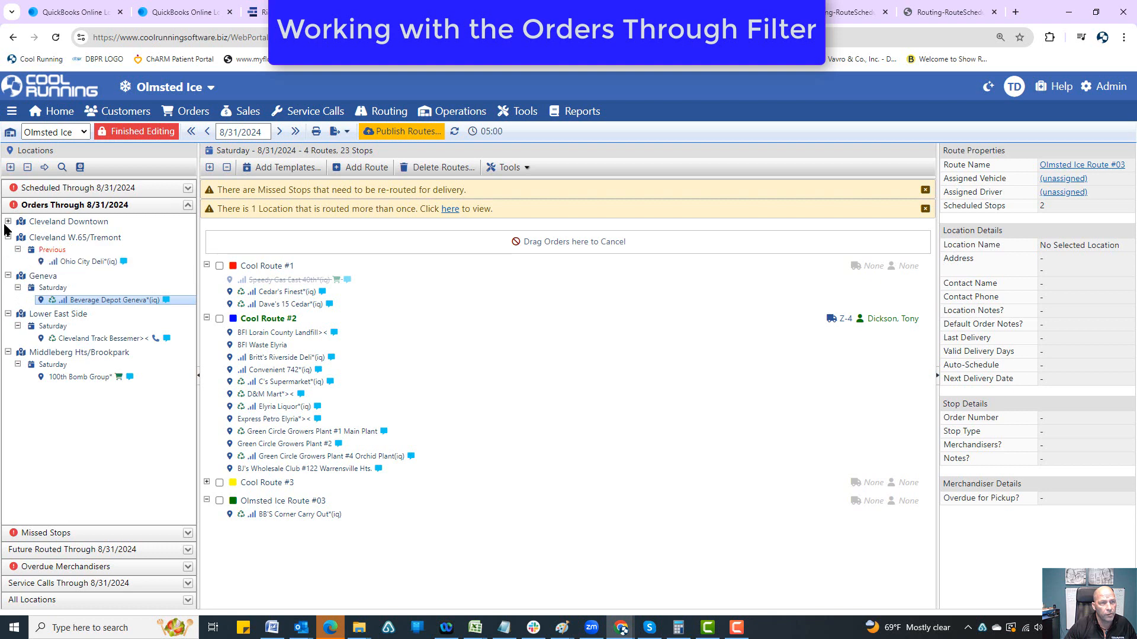
pyautogui.click(8, 222)
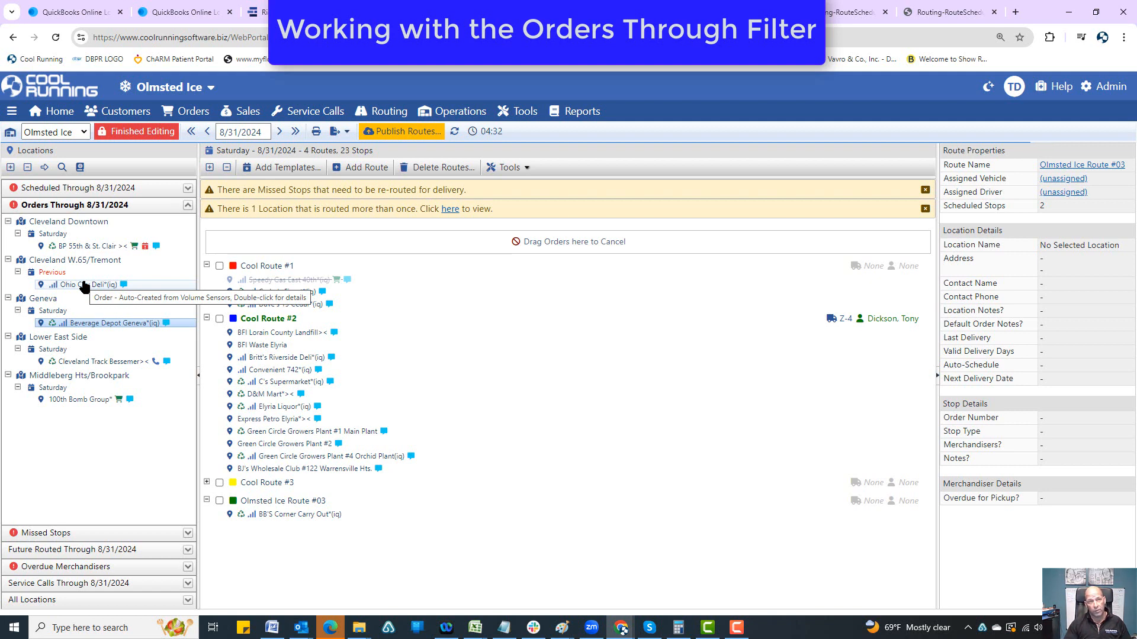
pyautogui.click(90, 246)
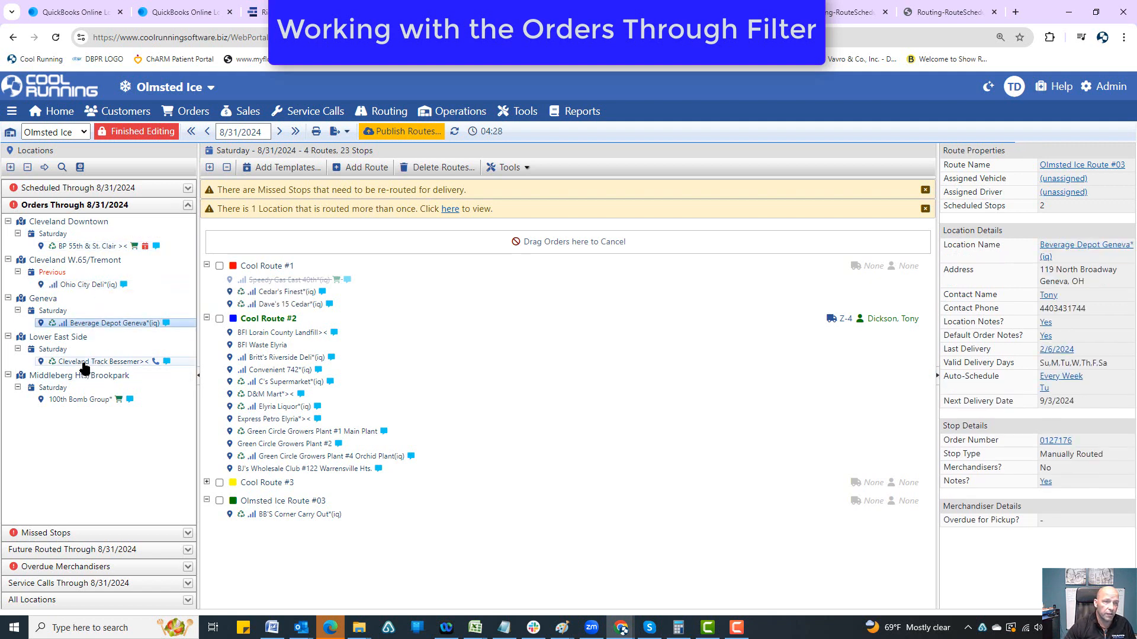
pyautogui.click(86, 400)
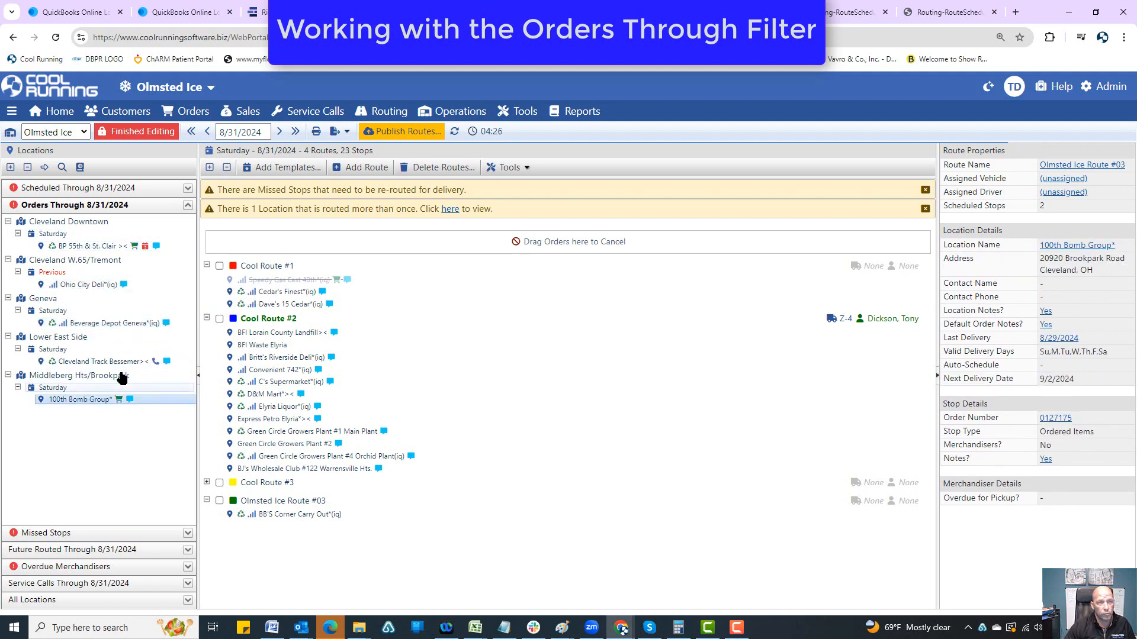
# Change the routing date to 9/2/2024 and inspect the Beverage Depot Geneva, Star Mart Khalaf and Sunoco One Stop orders under Orders Through 9/7/2024.
pyautogui.click(240, 131)
pyautogui.click(157, 252)
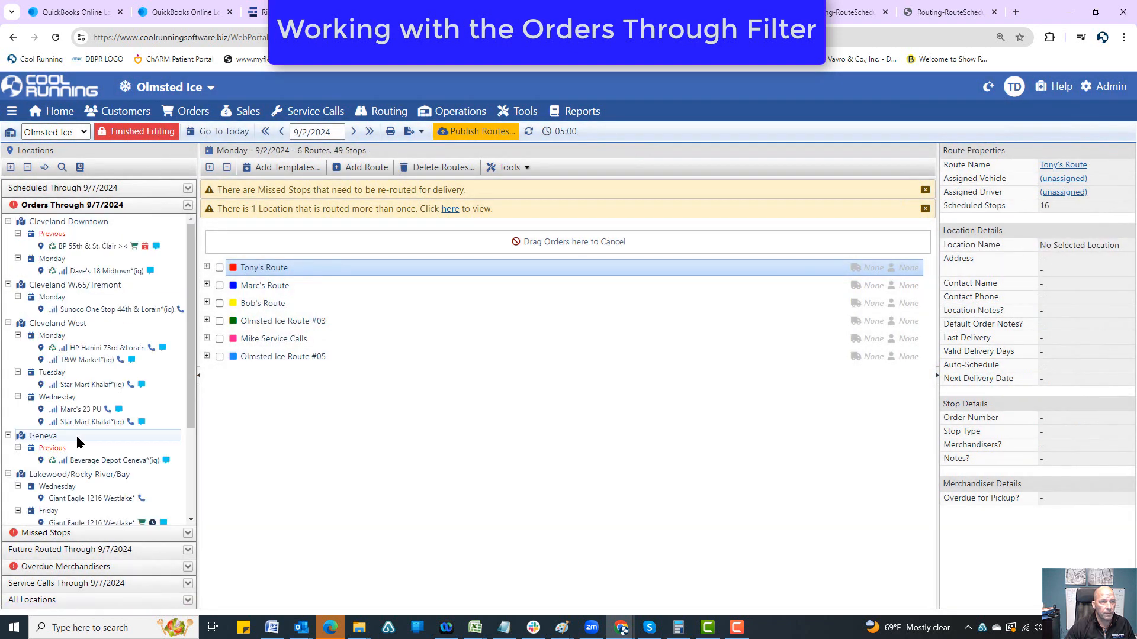
pyautogui.scroll(-5, 83, 354)
pyautogui.click(80, 329)
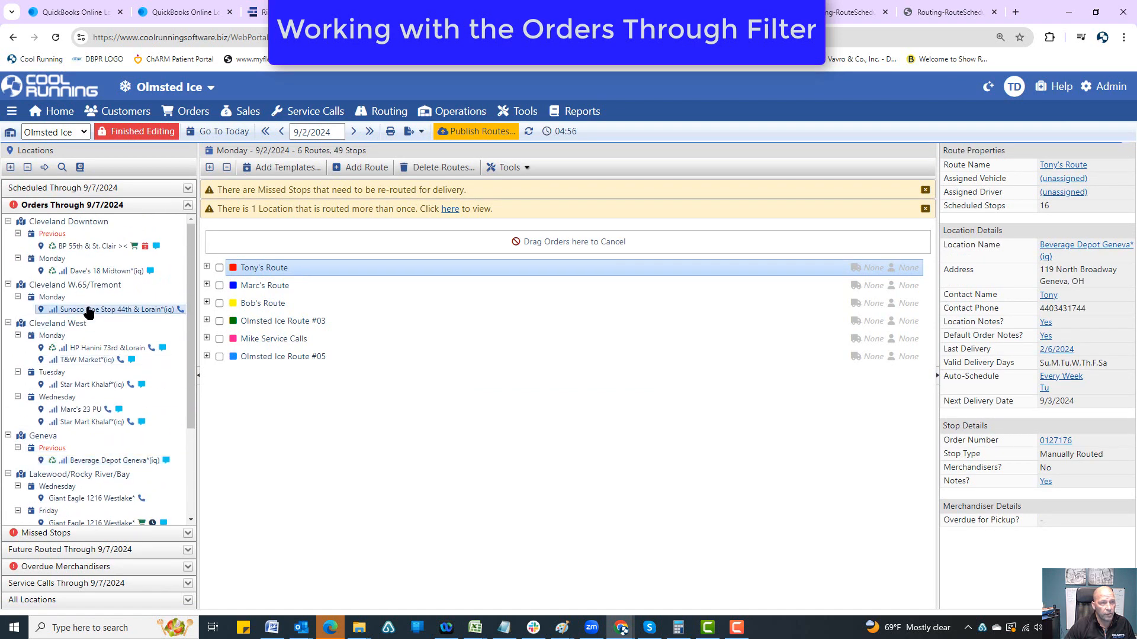
pyautogui.click(94, 347)
pyautogui.click(94, 386)
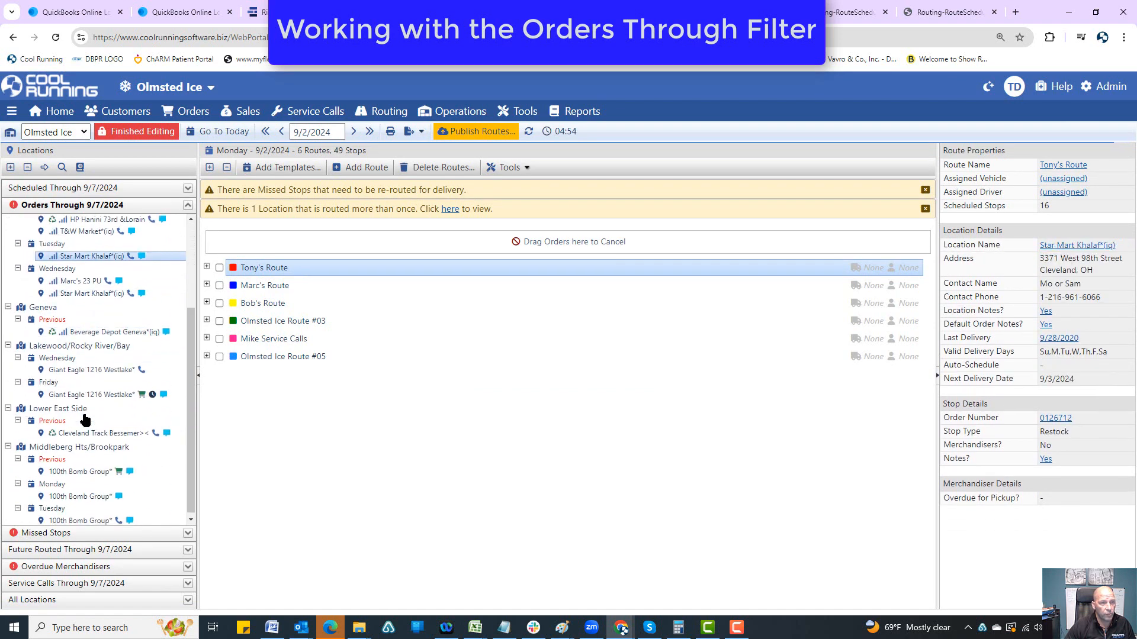
pyautogui.click(79, 311)
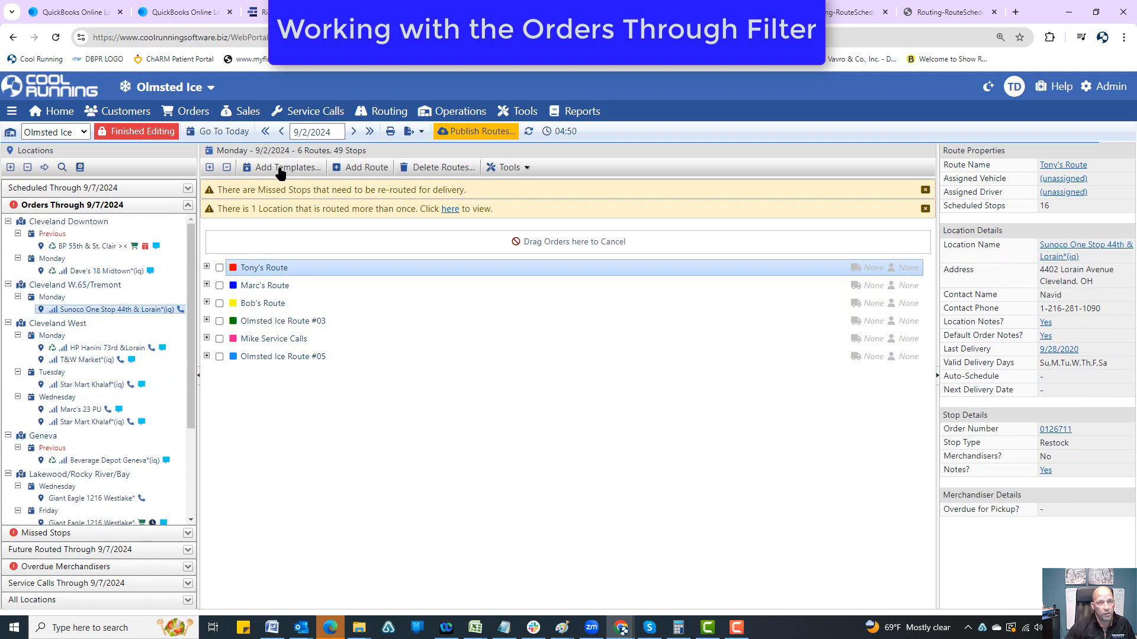
# On the 9/3/2024 schedule, assign the Sunoco One Stop 44th & Lorain order to the Parma North Royalton route and publish the routes.
pyautogui.click(312, 142)
pyautogui.click(249, 201)
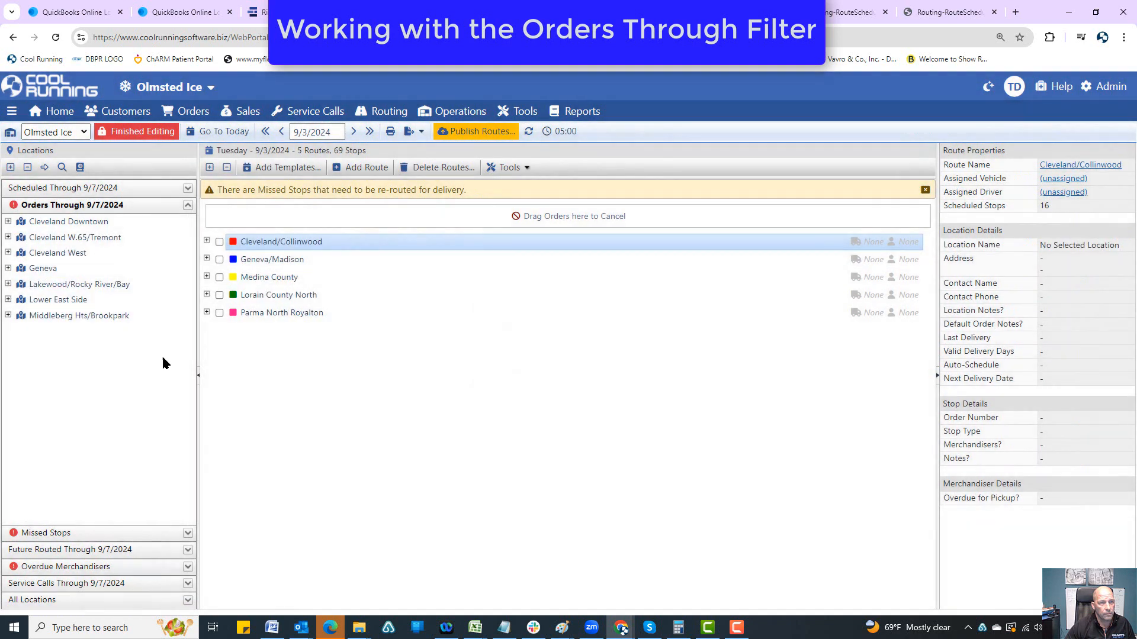
pyautogui.click(8, 238)
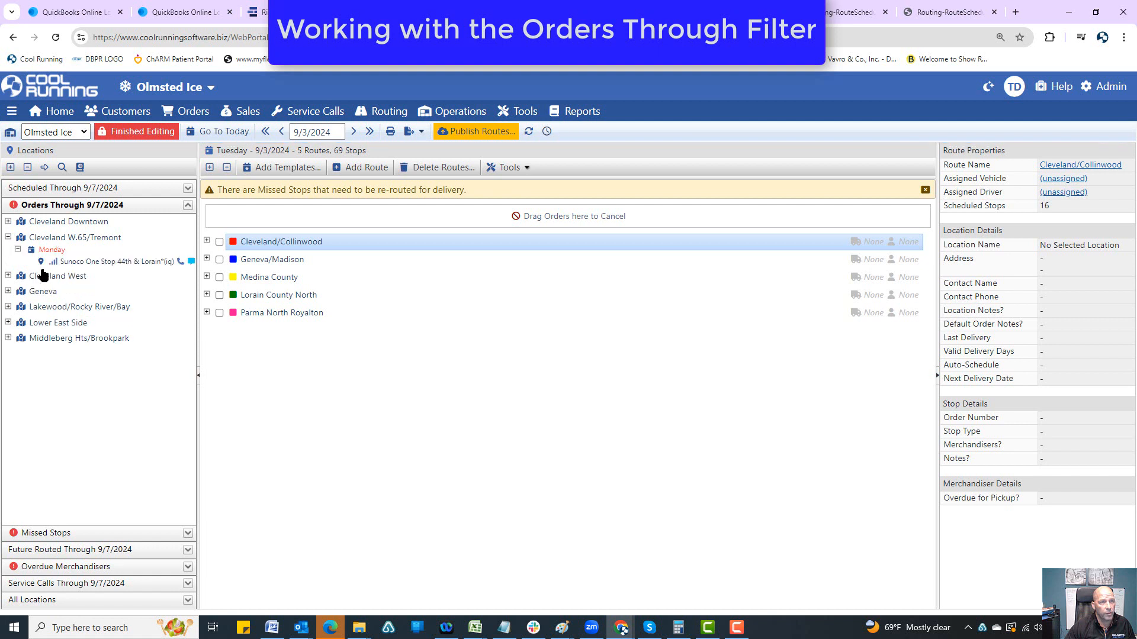
pyautogui.click(77, 262)
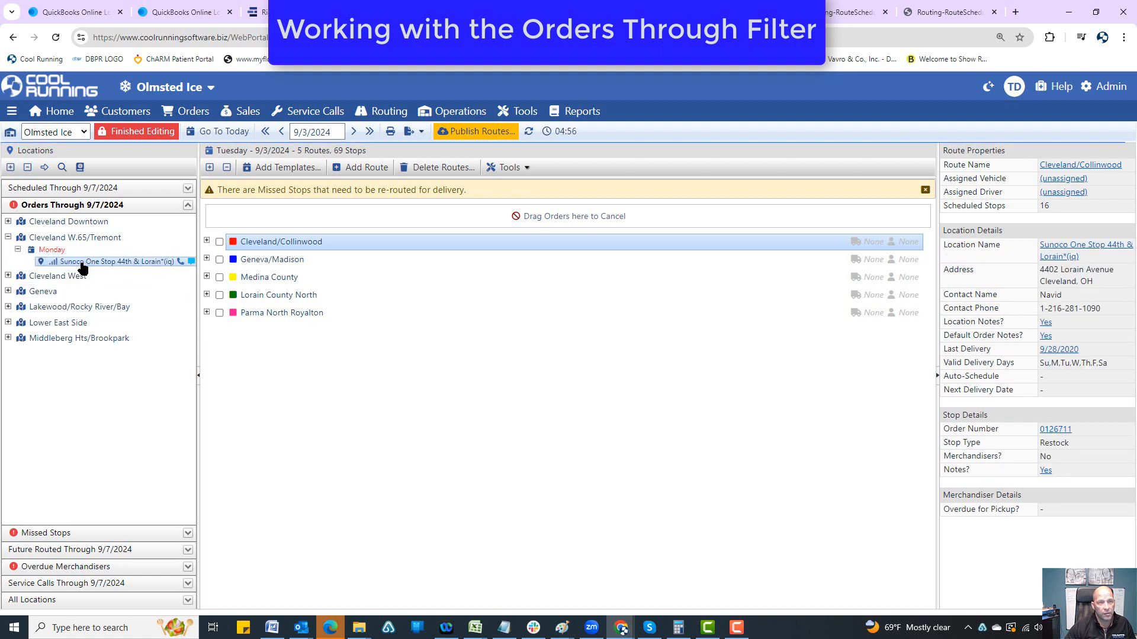
pyautogui.moveTo(83, 269); pyautogui.dragTo(279, 314)
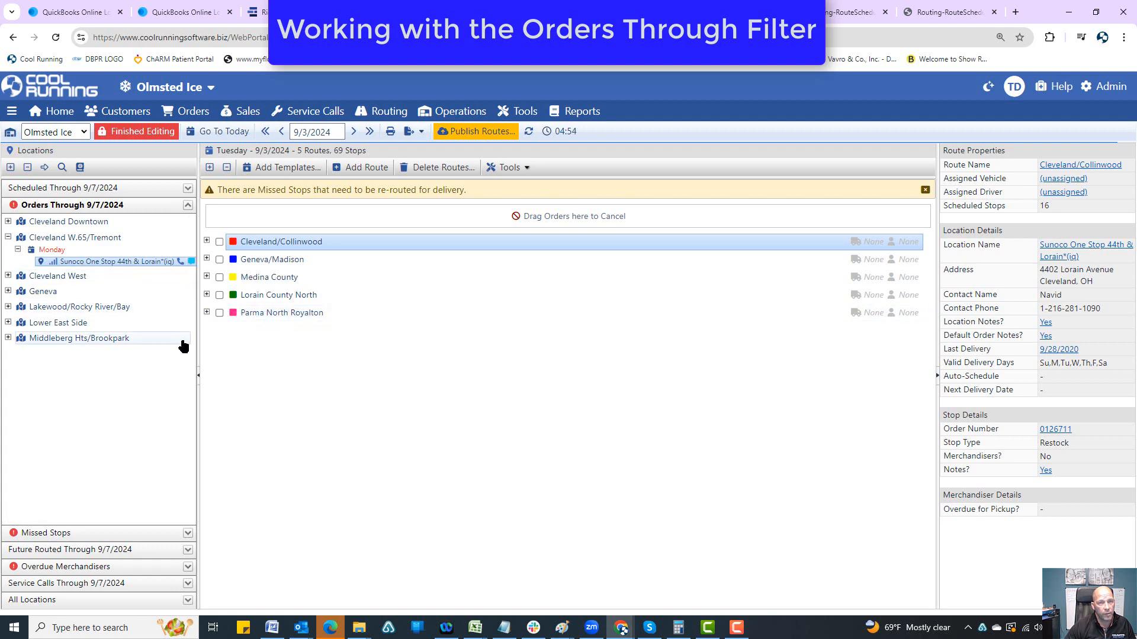
pyautogui.click(461, 132)
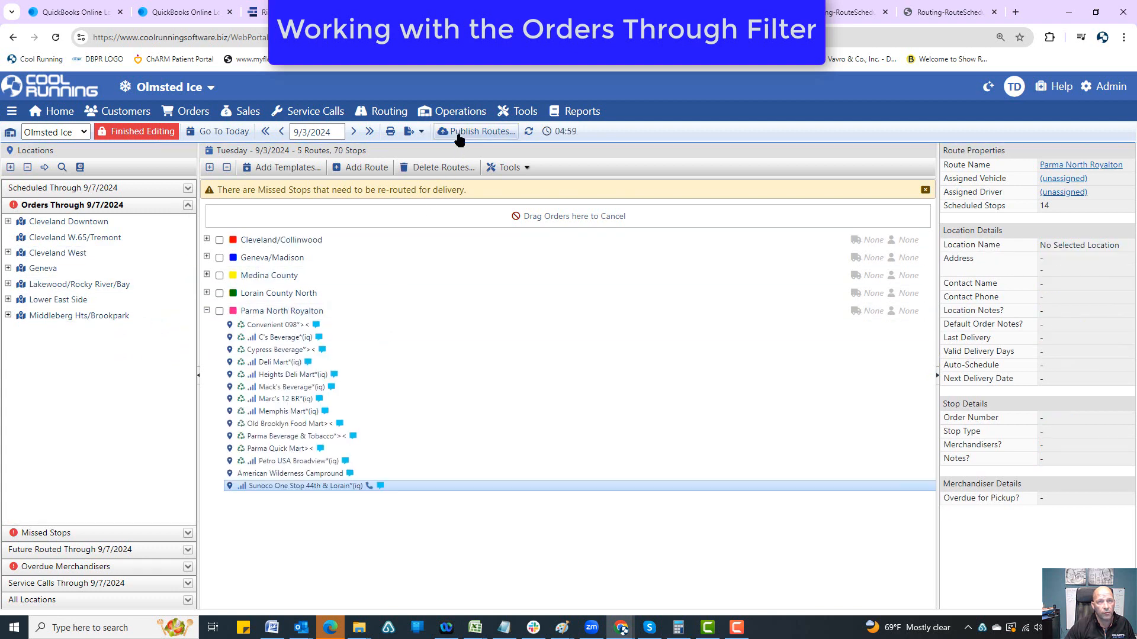
# Check the Scheduled Through 9/7/2024 filter, and return to Orders Through 9/7/2024 to examine the Cleveland W.65/Tremont zone.
pyautogui.click(187, 205)
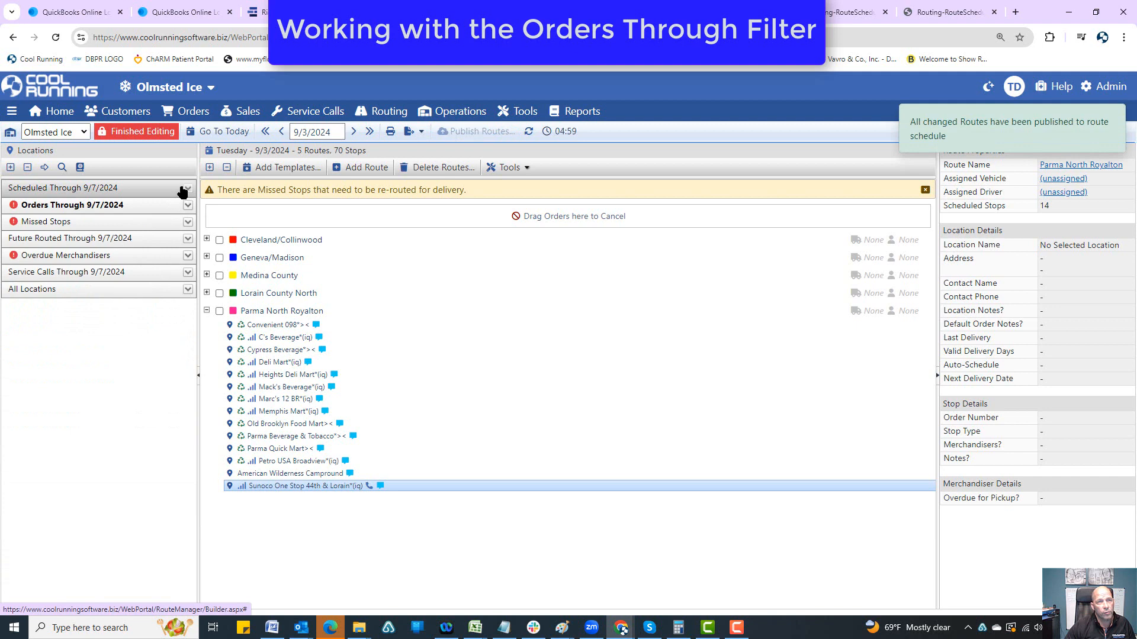
pyautogui.click(182, 188)
pyautogui.click(182, 188)
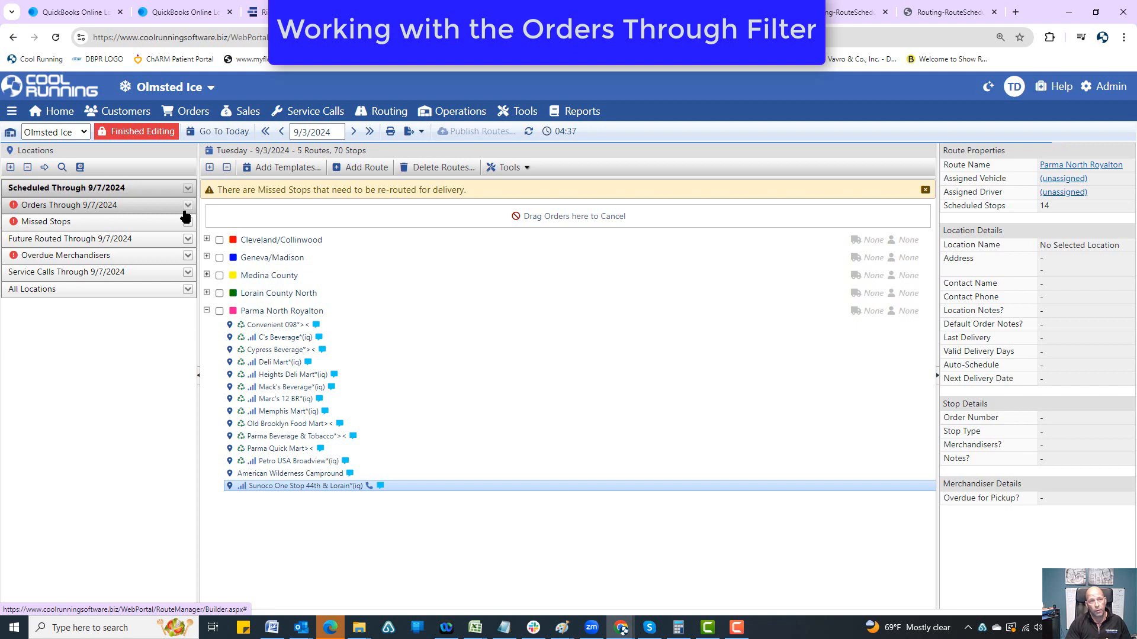
pyautogui.click(187, 207)
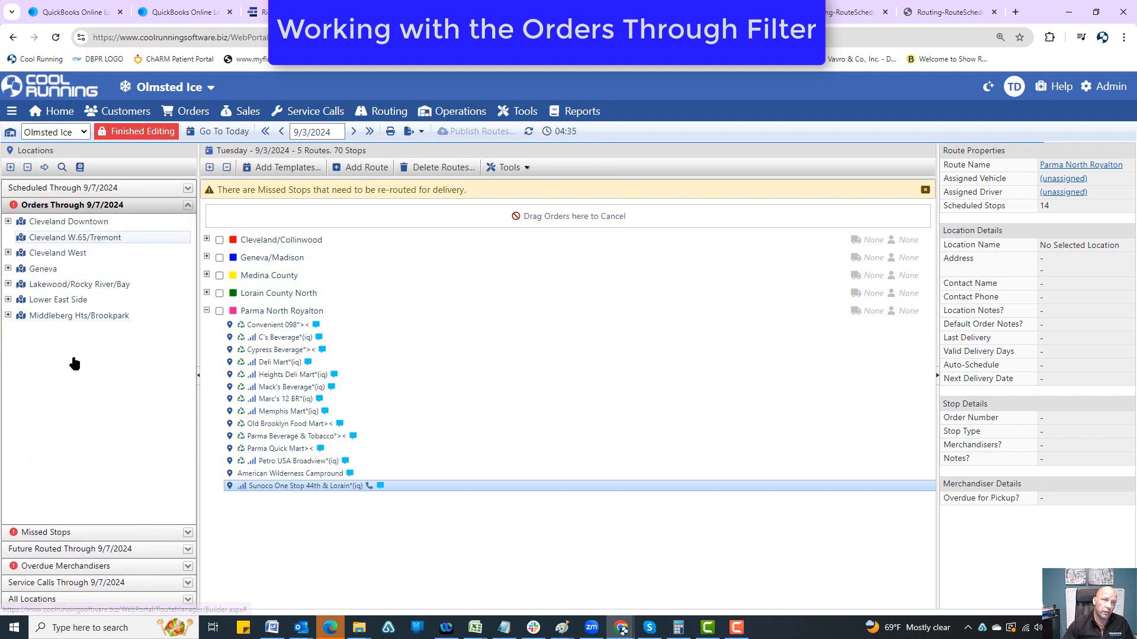
pyautogui.click(87, 239)
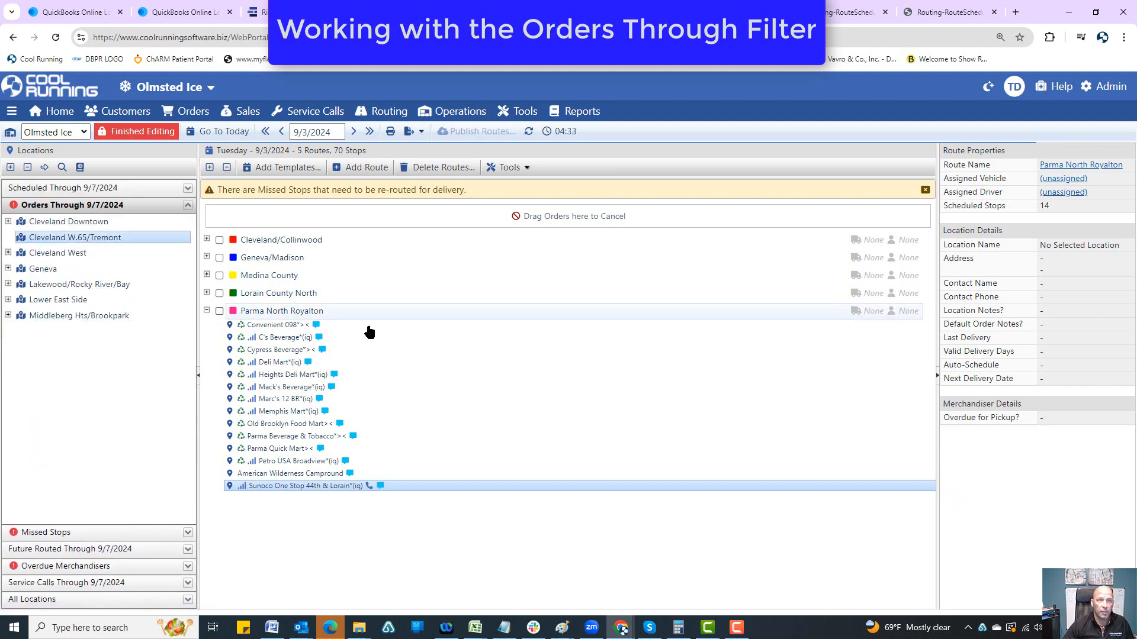
# Generate the Orders Summary By Date Range report from 8/31/2024 to 8/3/2024 for all delivery zones.
pyautogui.doubleClick(359, 473)
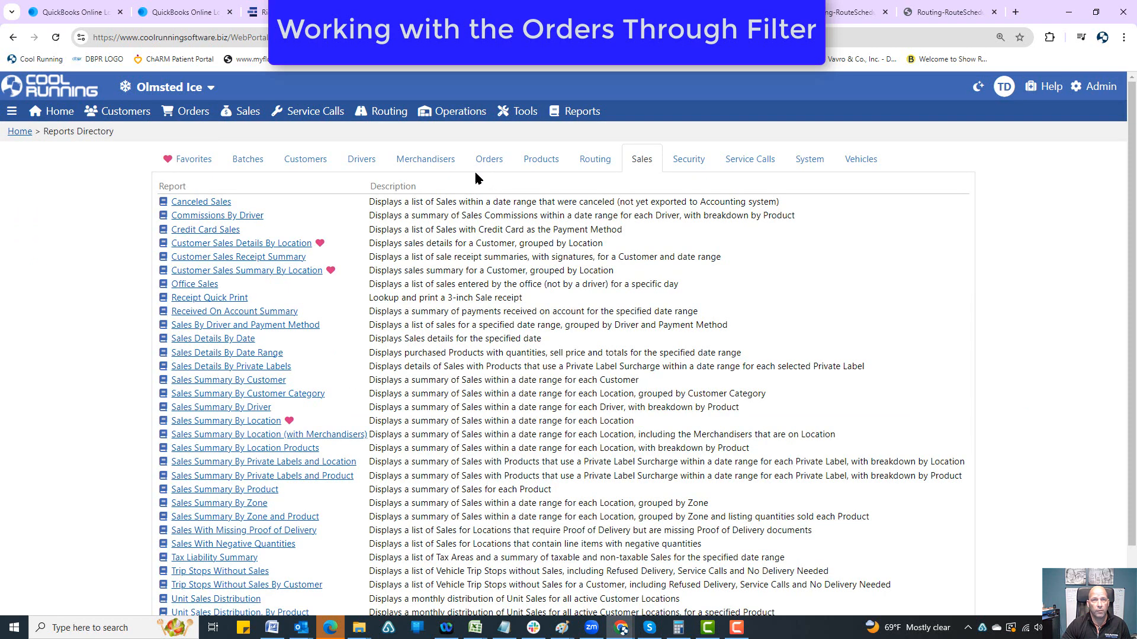
pyautogui.click(489, 161)
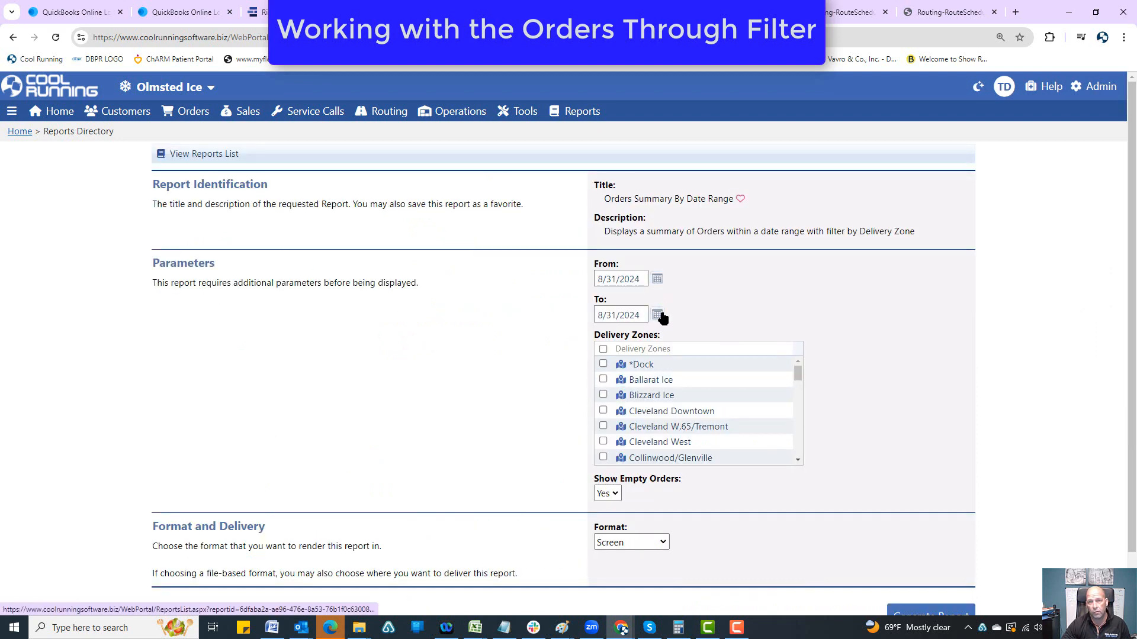
pyautogui.click(658, 315)
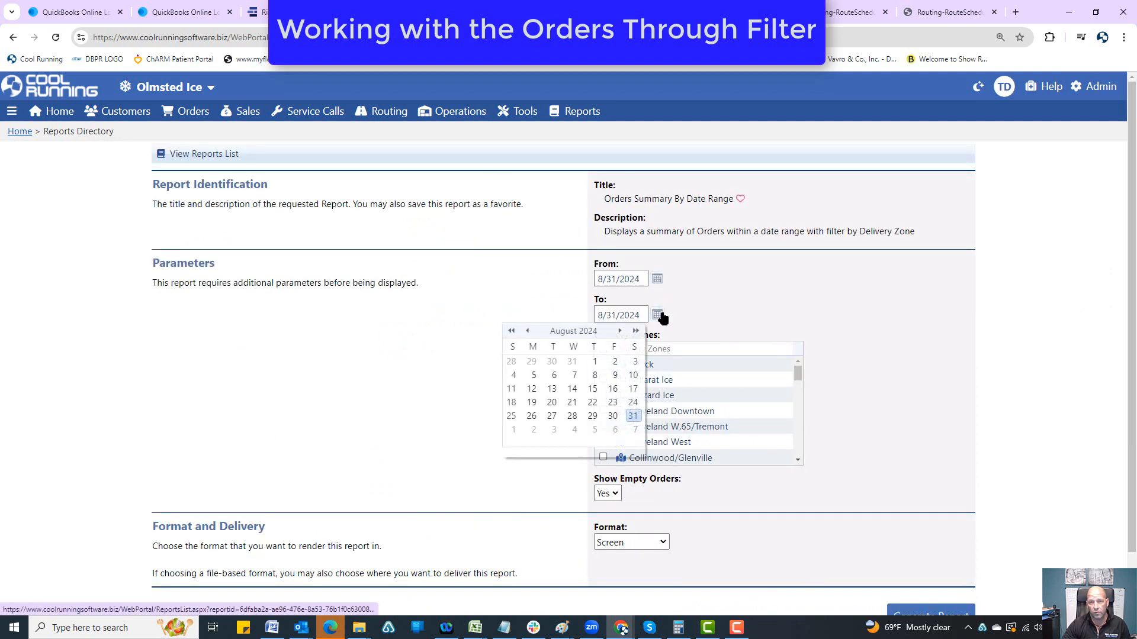
pyautogui.click(634, 362)
pyautogui.click(602, 349)
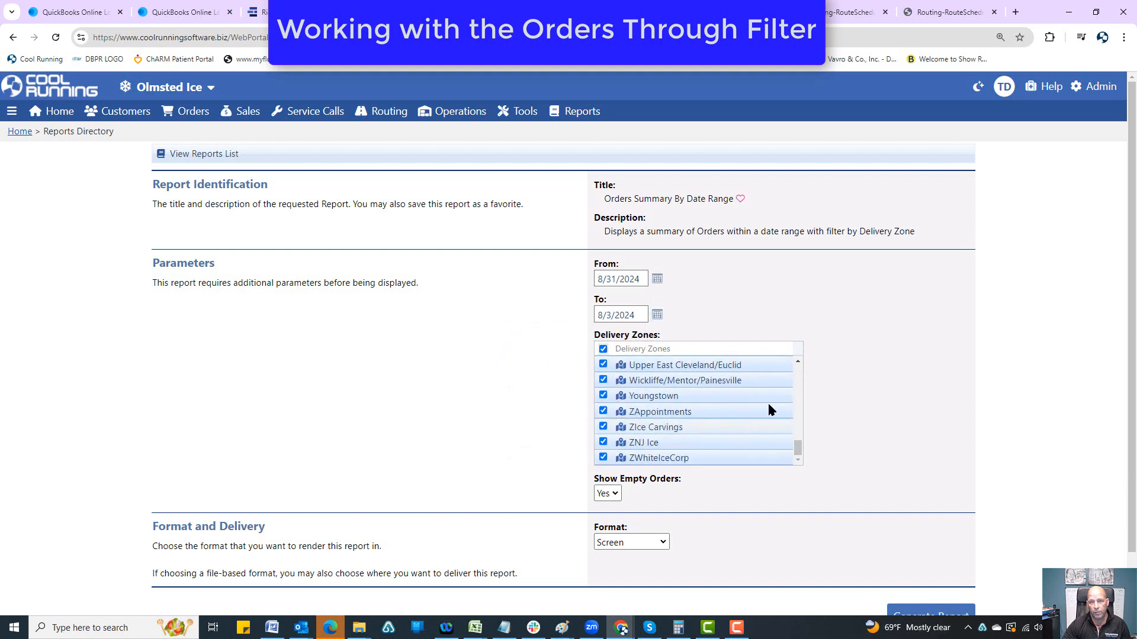
pyautogui.scroll(-1, 767, 401)
pyautogui.click(921, 555)
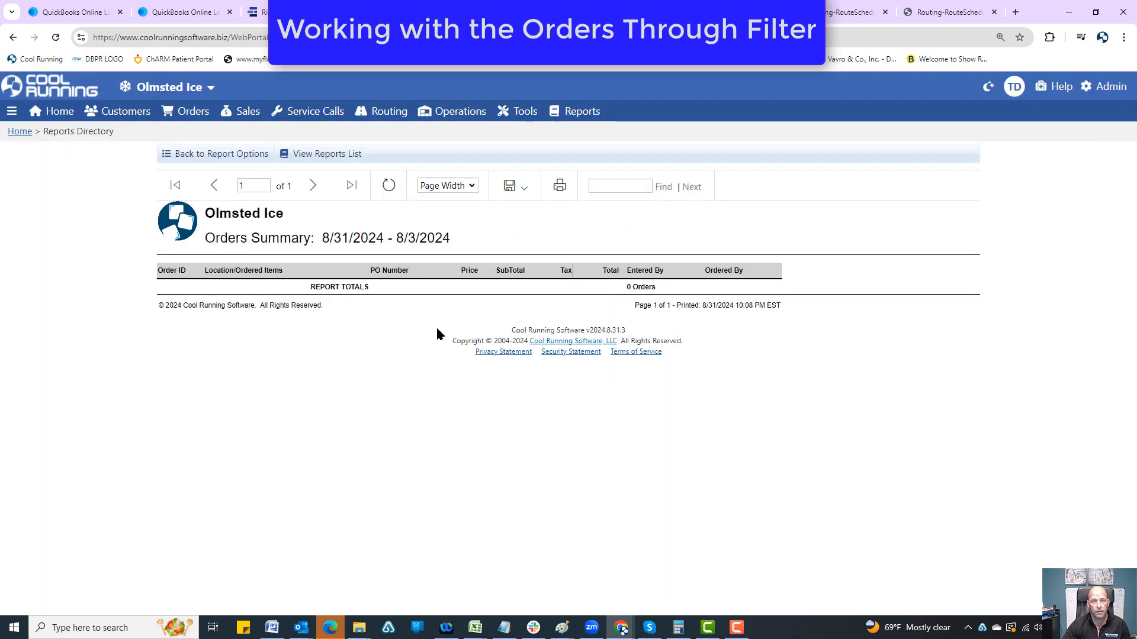
# Return to the report options, set Show Empty Orders to No, and generate the Orders Summary report again.
pyautogui.click(220, 153)
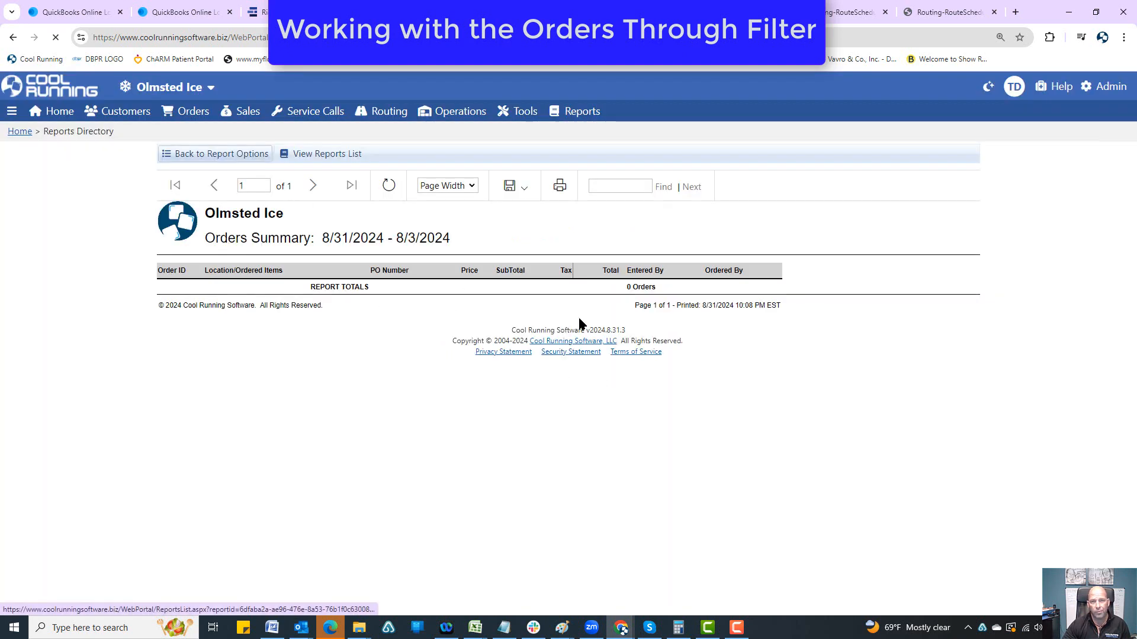
pyautogui.scroll(-3, 699, 457)
pyautogui.click(613, 493)
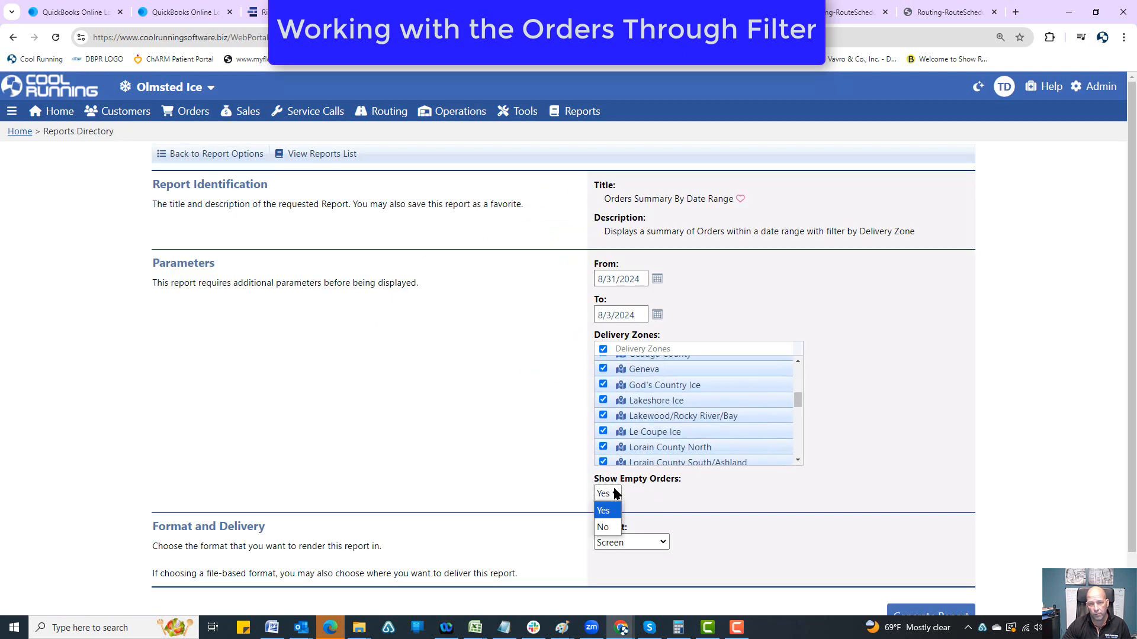
pyautogui.click(610, 527)
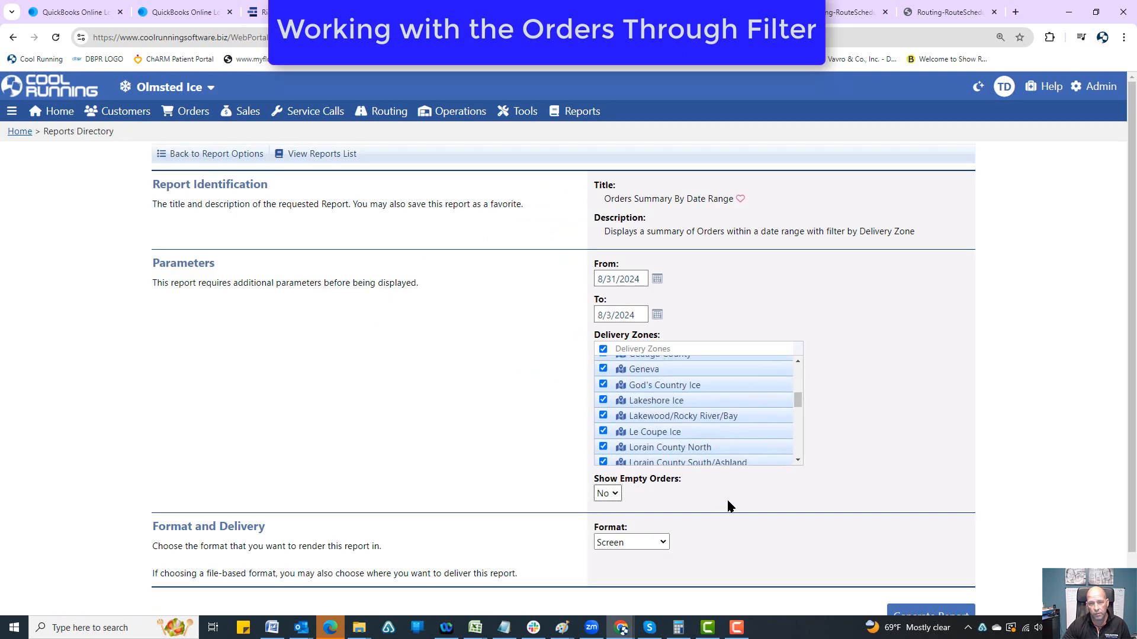
pyautogui.scroll(-1, 916, 573)
pyautogui.click(916, 559)
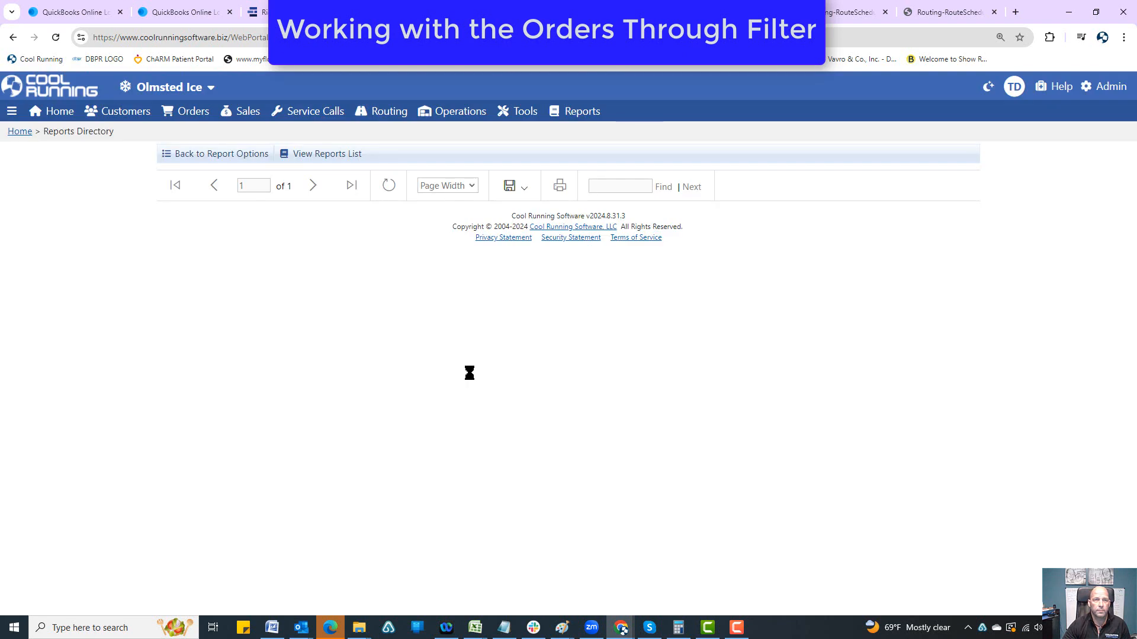
# Return to the report options, set the To date to 9/13/2024, and generate the Orders Summary report from 8/31/2024.
pyautogui.click(237, 154)
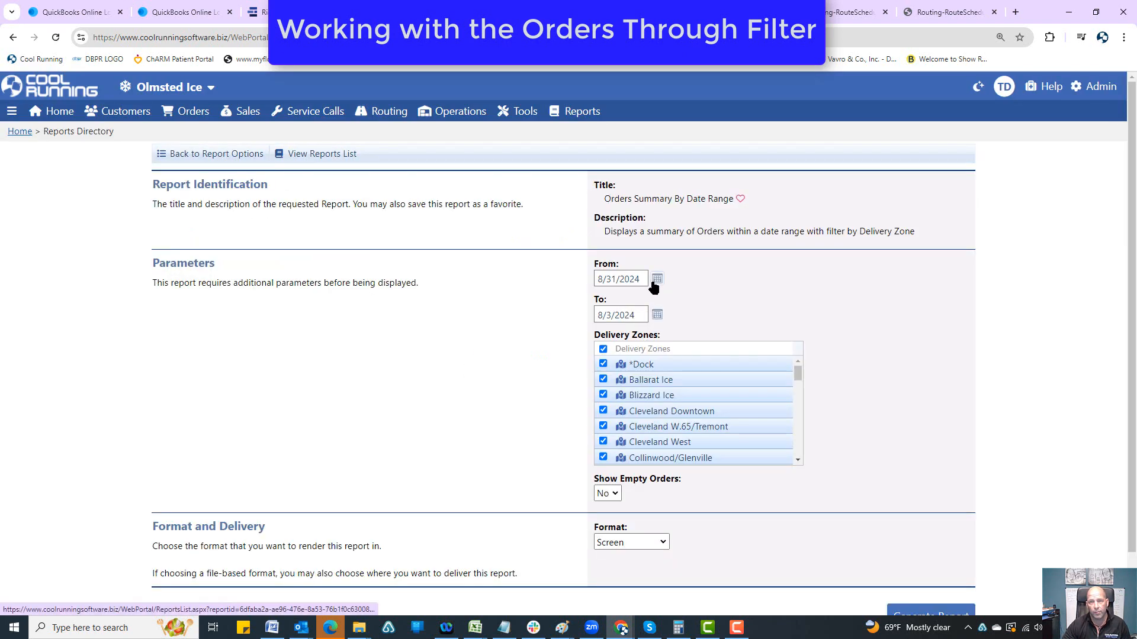
pyautogui.click(656, 281)
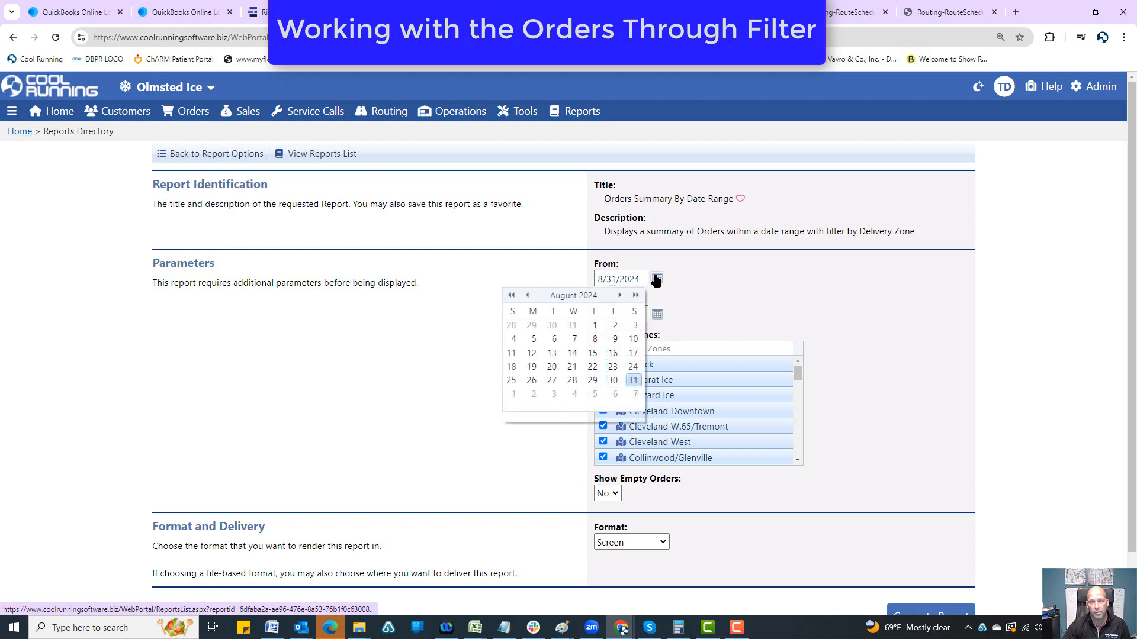
pyautogui.click(656, 280)
pyautogui.click(655, 281)
pyautogui.click(656, 281)
pyautogui.click(658, 316)
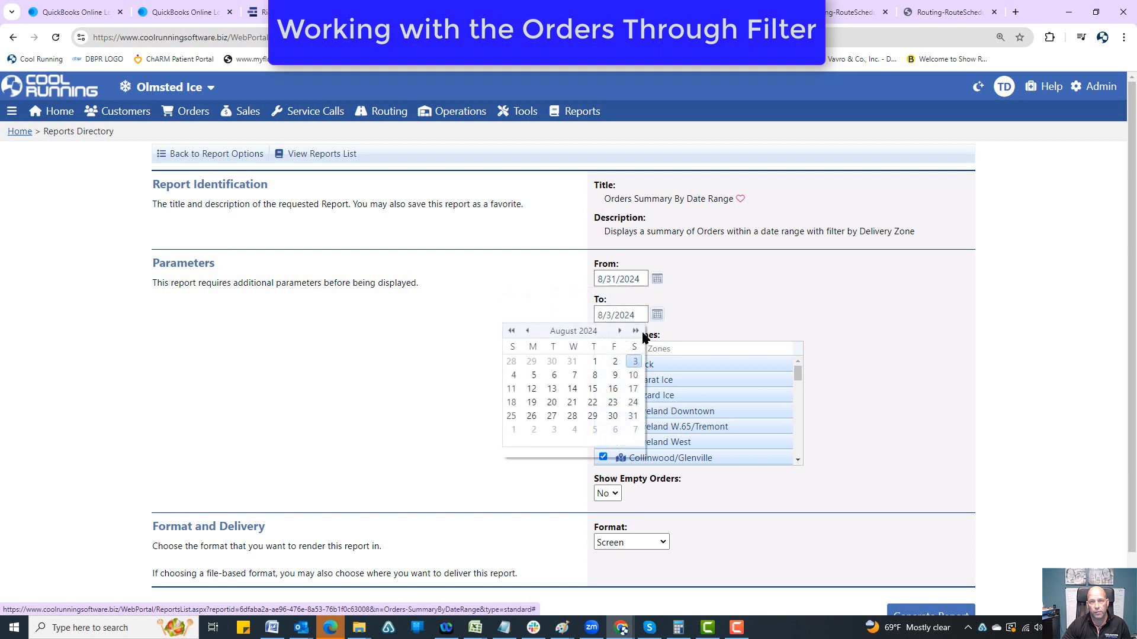
pyautogui.click(620, 330)
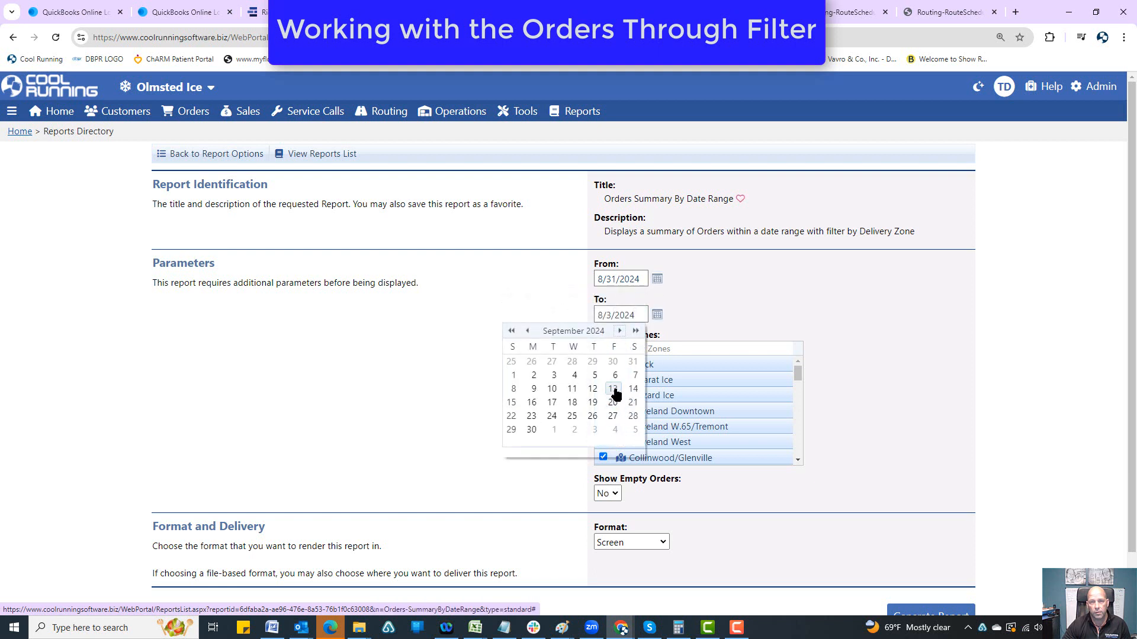
pyautogui.click(612, 389)
pyautogui.scroll(-1, 791, 346)
pyautogui.click(927, 559)
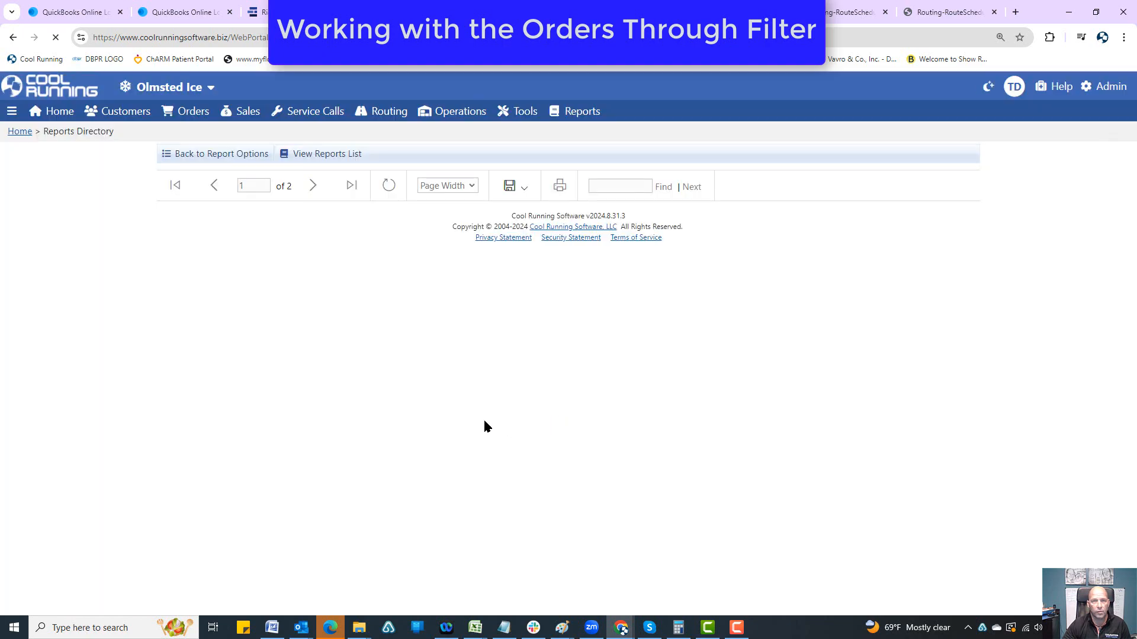
# Look through the orders listed on the first page of the 8/31/2024 - 9/13/2024 Orders Summary.
pyautogui.scroll(-10, 424, 401)
pyautogui.scroll(10, 422, 392)
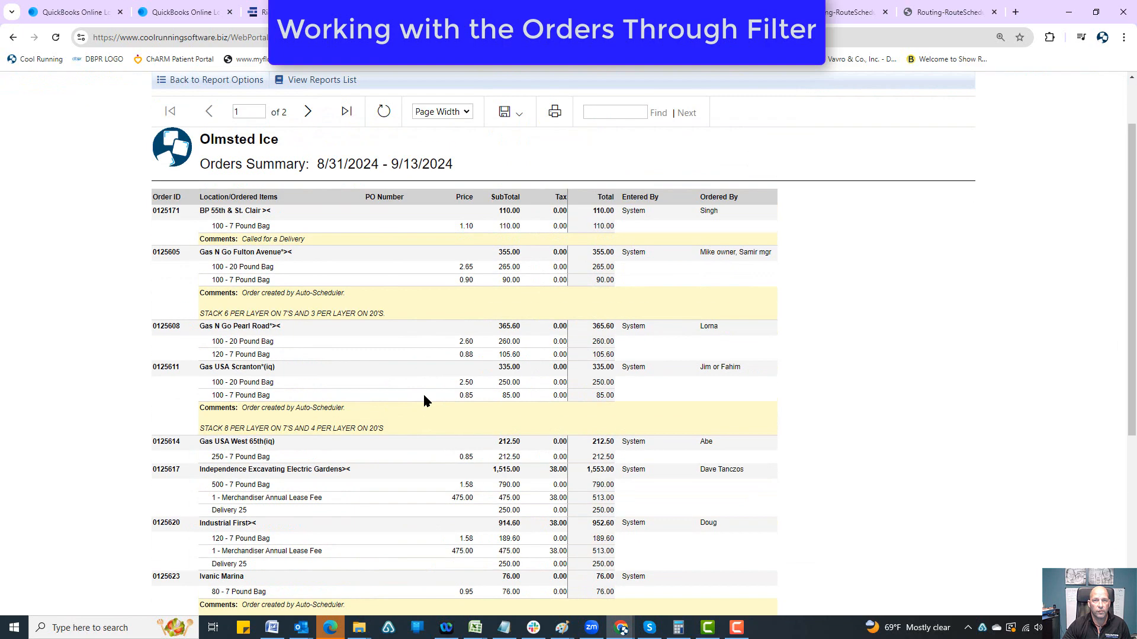
pyautogui.scroll(-10, 304, 309)
pyautogui.scroll(10, 307, 329)
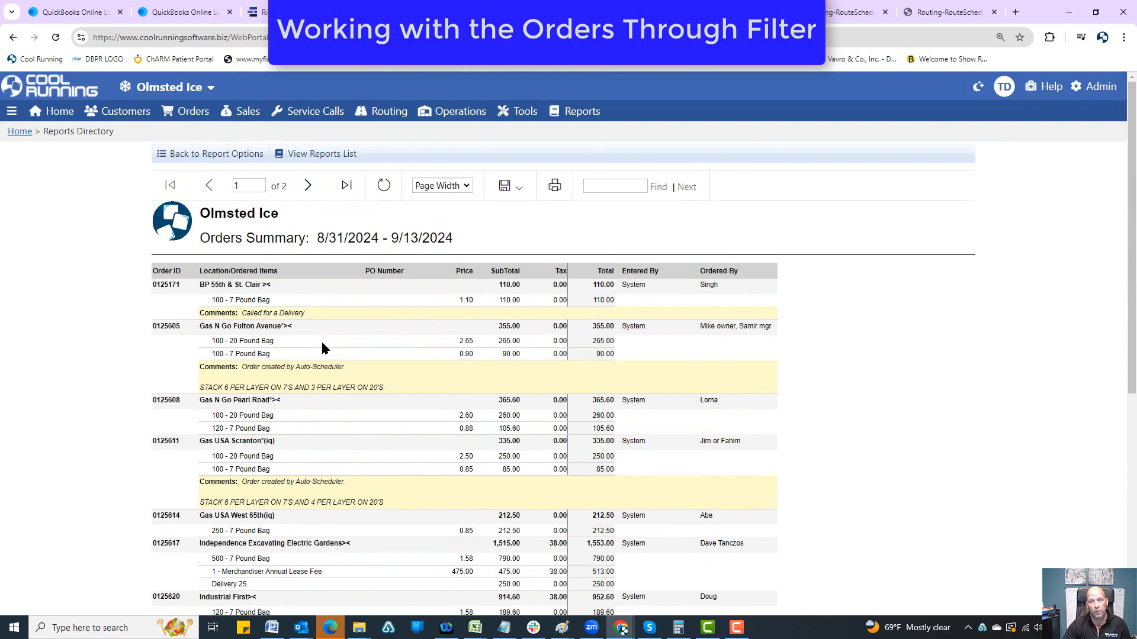
pyautogui.scroll(-5, 322, 346)
pyautogui.scroll(5, 323, 345)
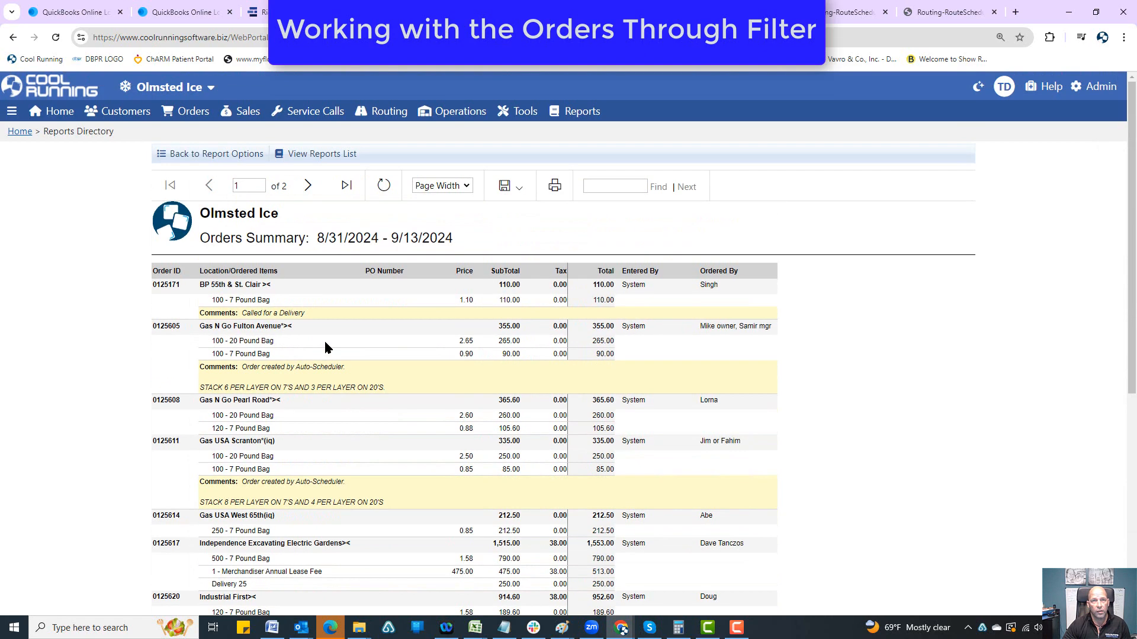
# Reopen the report options, keep Show Empty Orders at No, and regenerate the Orders Summary to review its first page.
pyautogui.click(248, 156)
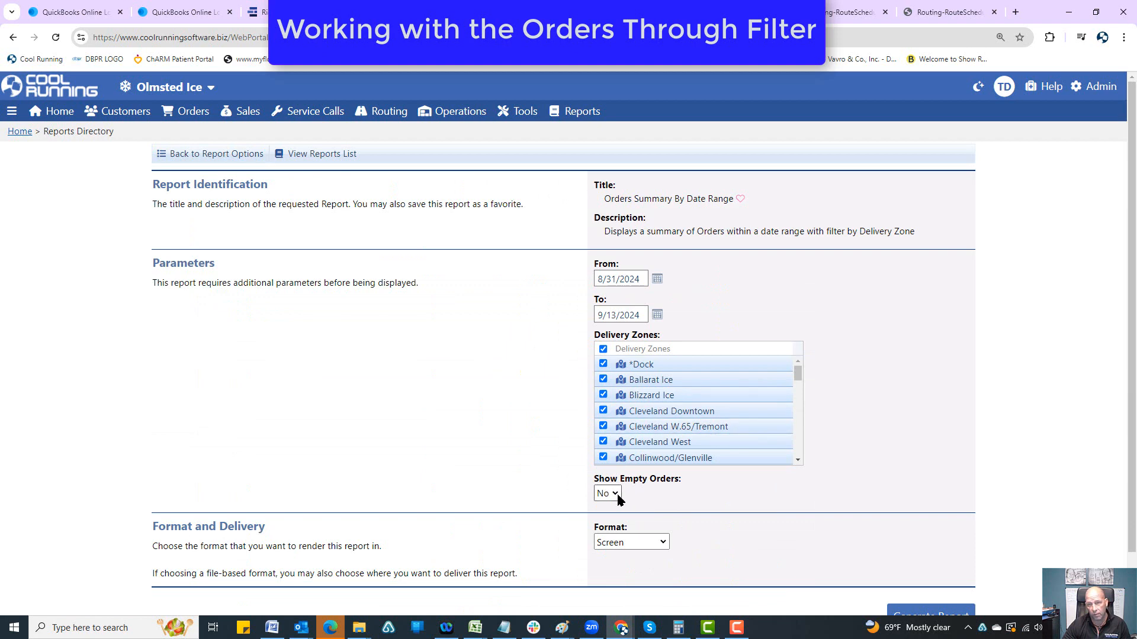
pyautogui.click(616, 495)
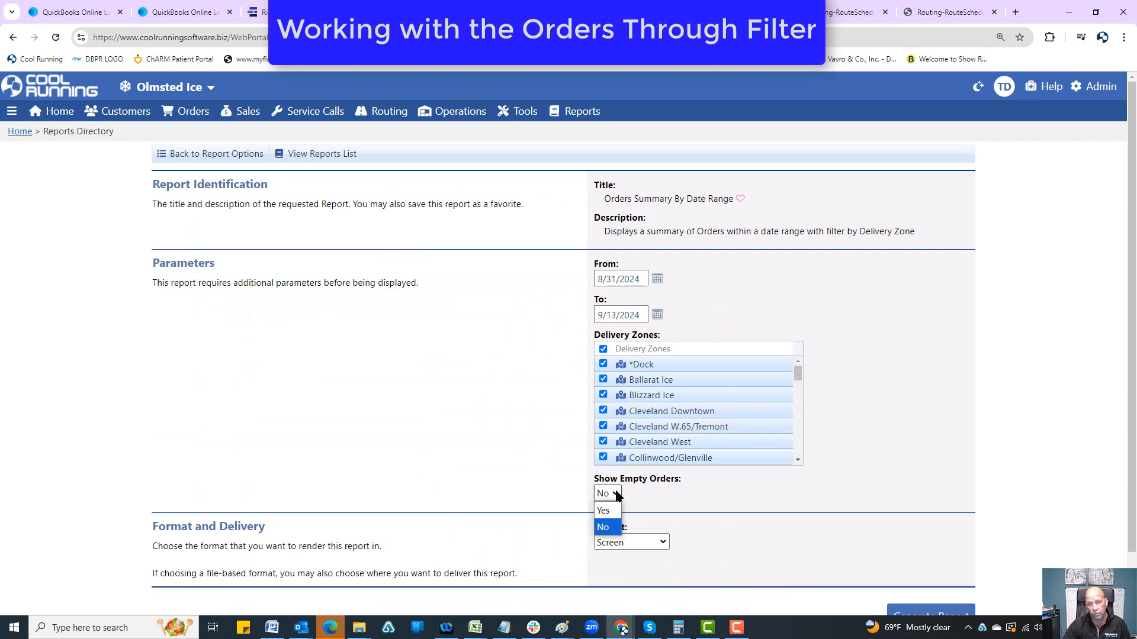
pyautogui.click(618, 496)
pyautogui.scroll(-5, 679, 444)
pyautogui.scroll(-2, 906, 545)
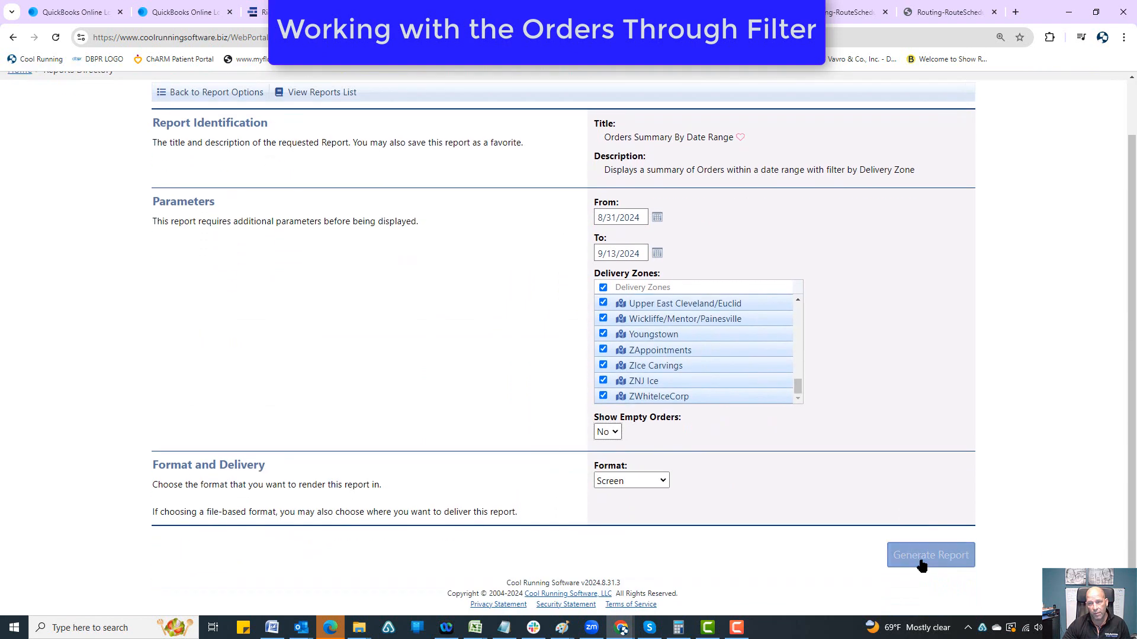
pyautogui.click(923, 560)
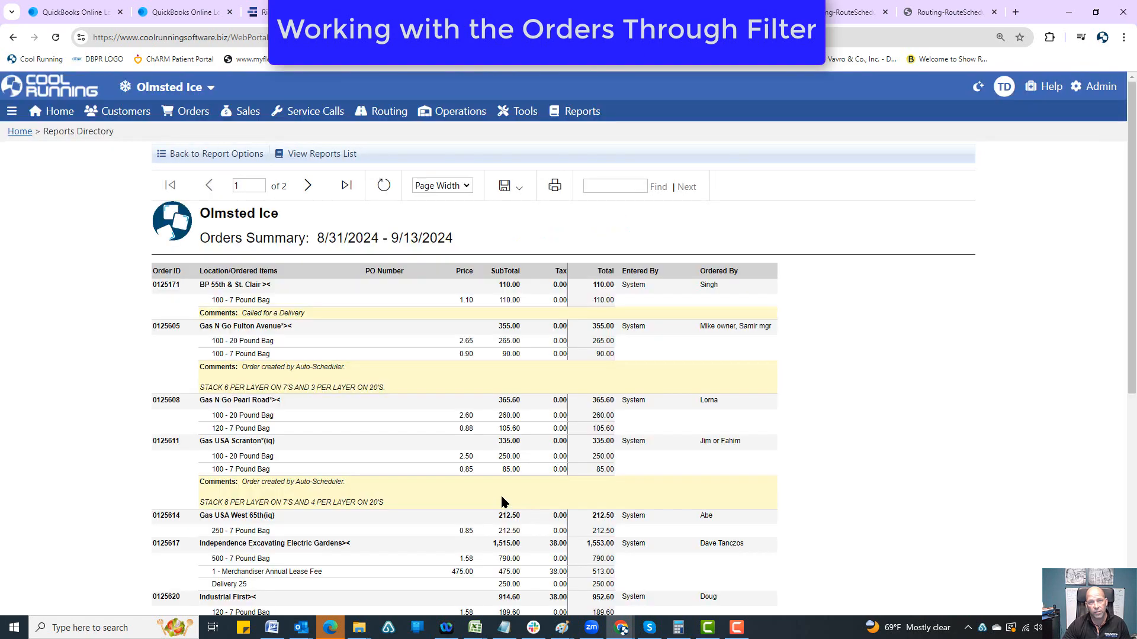
pyautogui.scroll(-10, 502, 502)
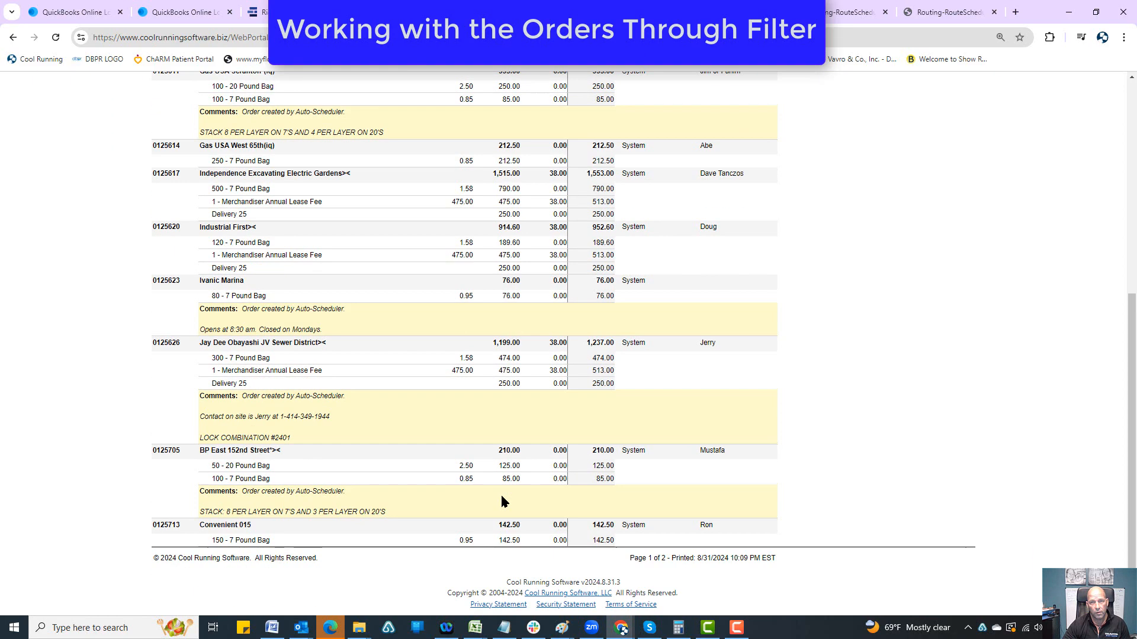
pyautogui.scroll(10, 499, 492)
# Return to the 9/3/2024 routing schedule, expand all Orders Through 9/7/2024 zones to check their orders, and collapse the filter.
pyautogui.click(525, 111)
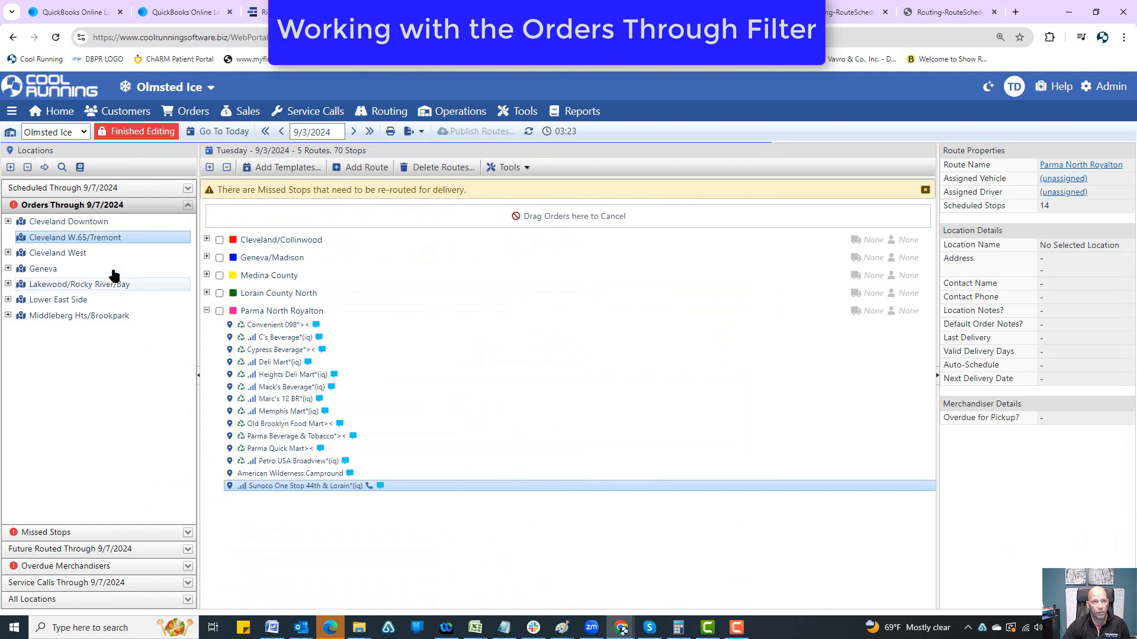
pyautogui.click(11, 168)
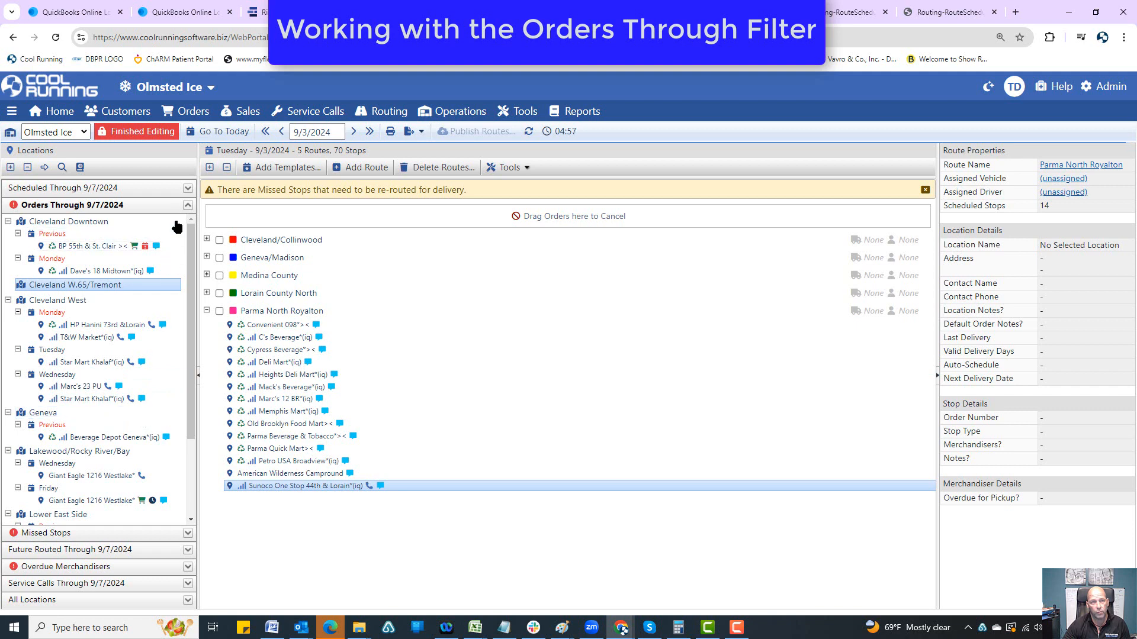
pyautogui.click(184, 204)
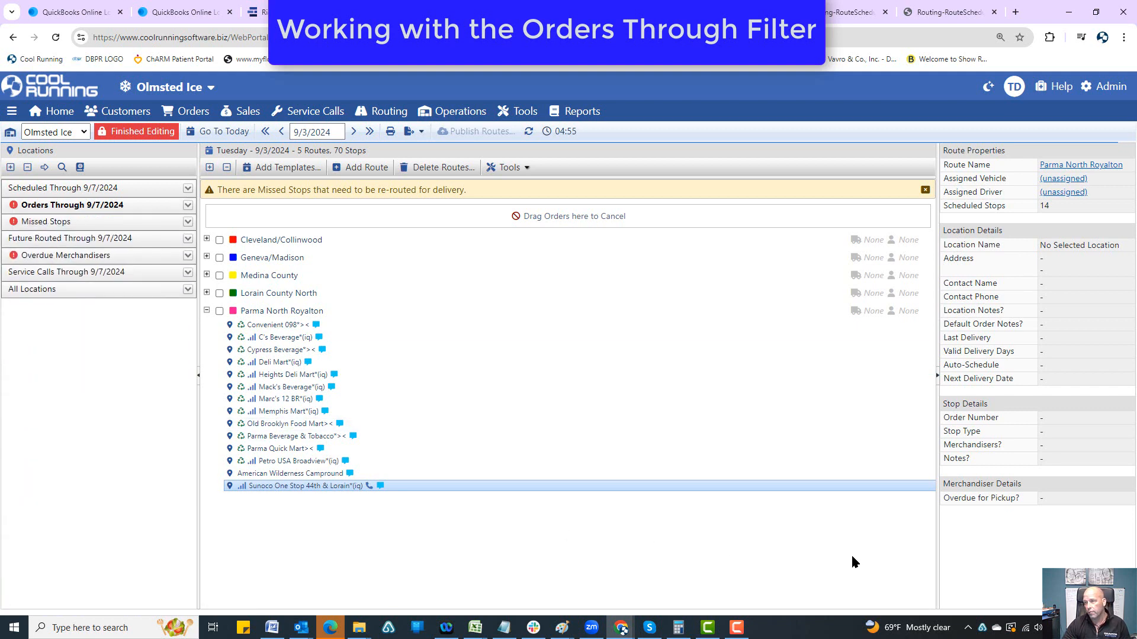